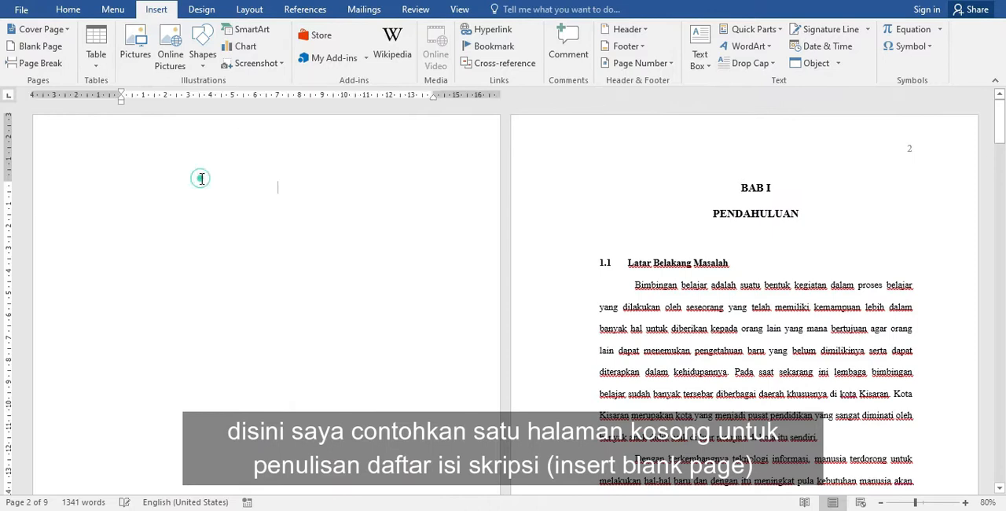
- Create a new style named BABSkripsi from the BAB I PENDAHULUAN chapter heading and open its full settings
{"action": "left_click", "coordinate": [801, 209]}
{"action": "left_click_drag", "start_coordinate": [814, 212], "coordinate": [742, 195]}
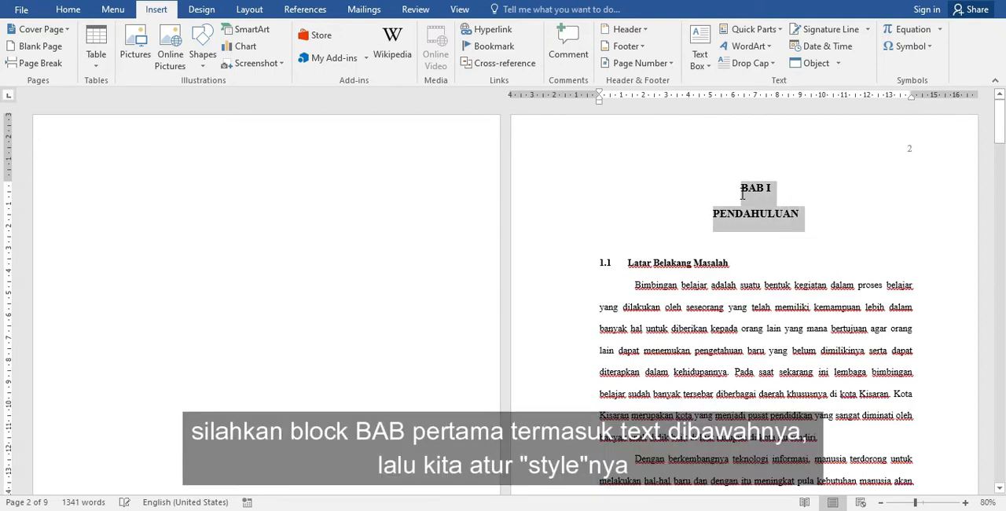
{"action": "left_click", "coordinate": [70, 16]}
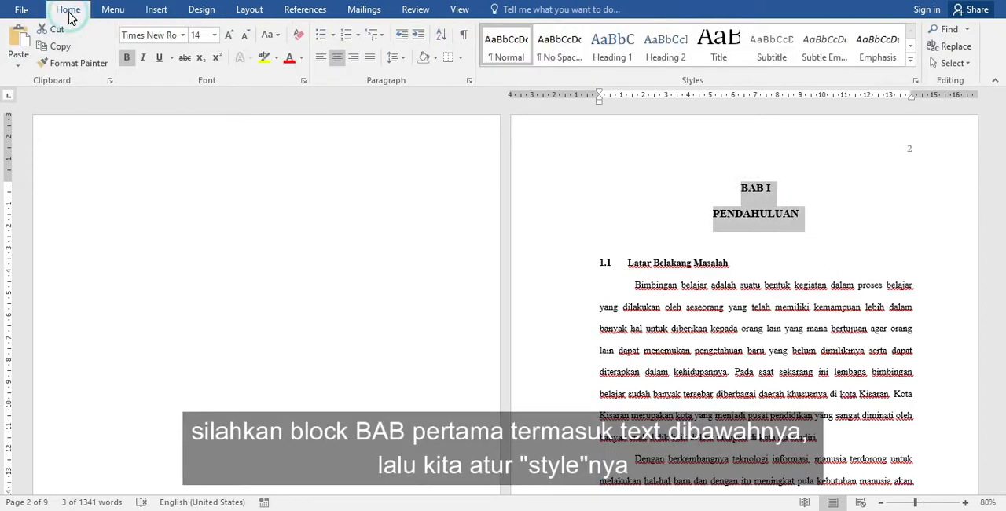
{"action": "left_click", "coordinate": [913, 62]}
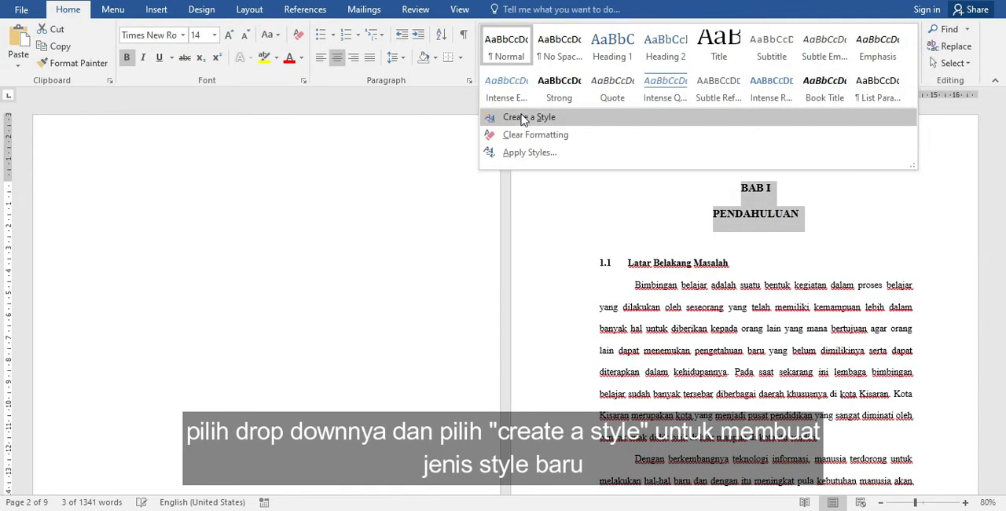
{"action": "left_click", "coordinate": [560, 118]}
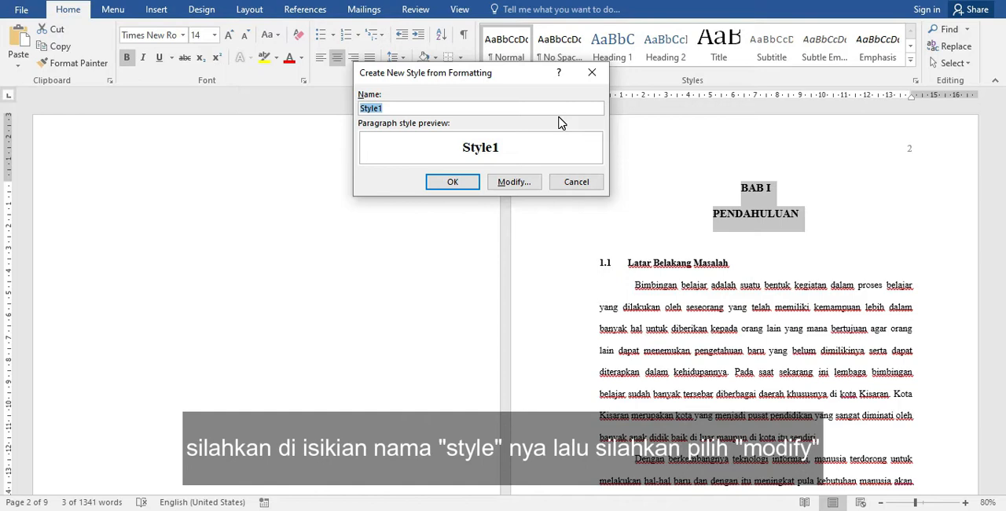
{"action": "type", "text": "Ba"}
{"action": "left_click", "coordinate": [525, 185]}
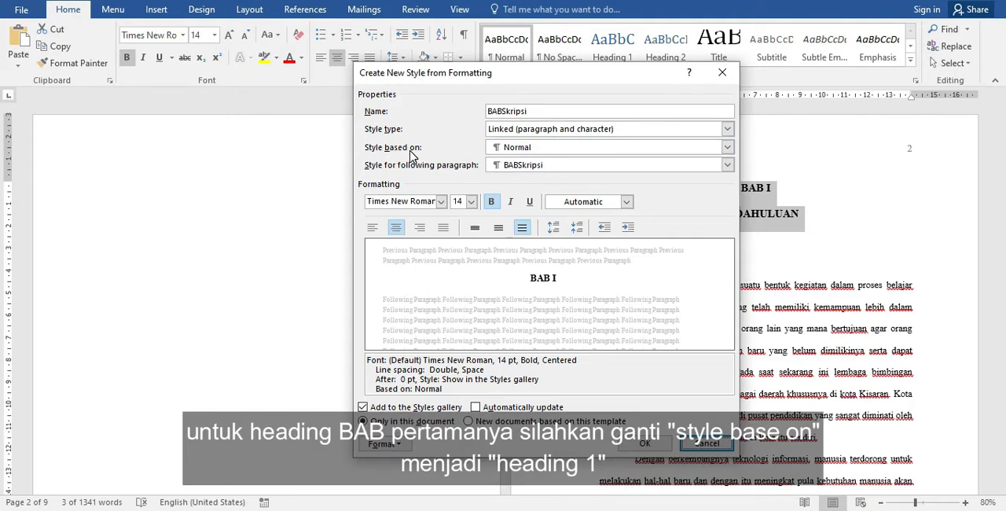
- Base the BABSkripsi style on Heading 1 with font colour Black, Text 1, and save it
{"action": "left_click", "coordinate": [727, 147]}
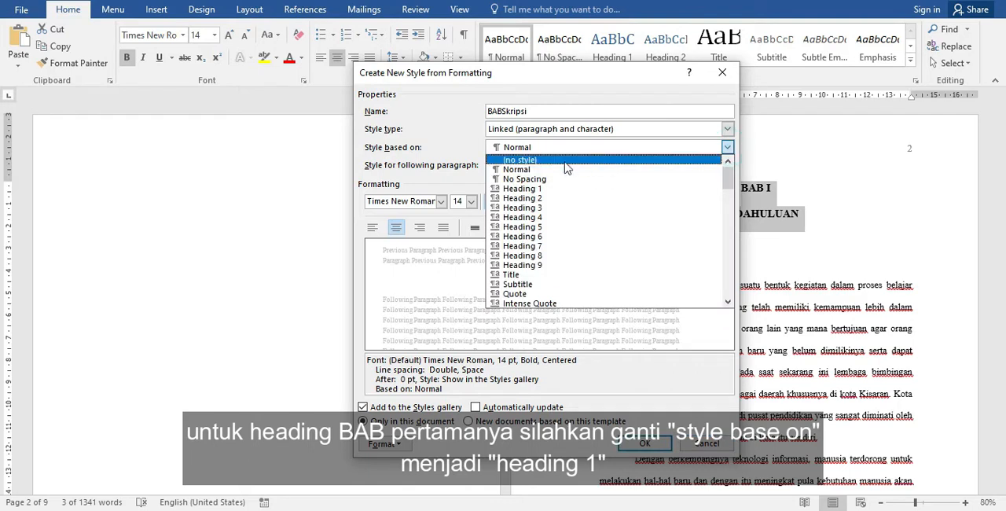
{"action": "left_click", "coordinate": [548, 191]}
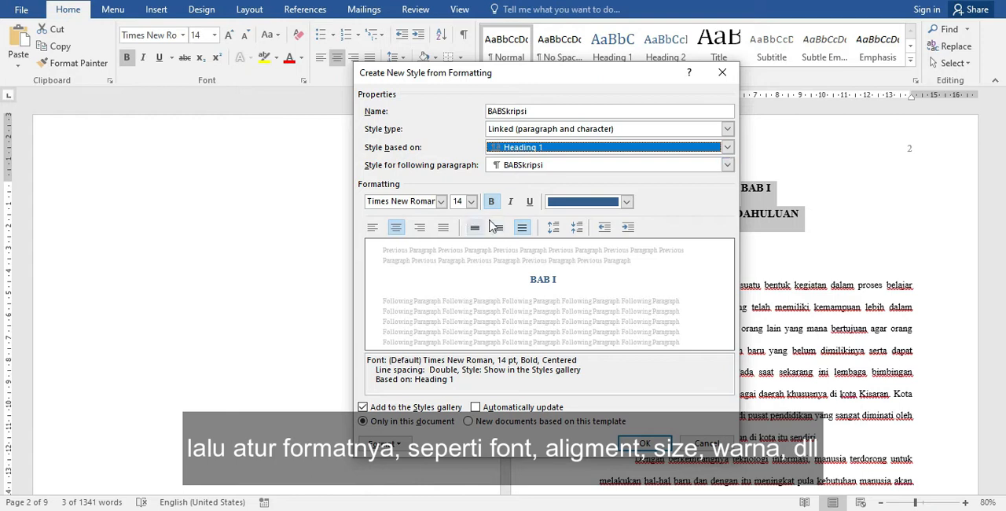
{"action": "left_click", "coordinate": [627, 202]}
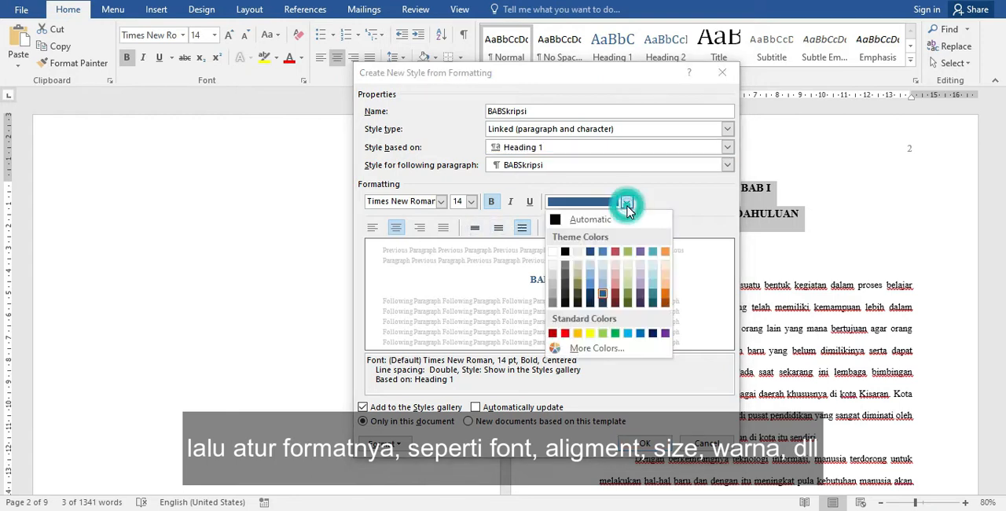
{"action": "left_click", "coordinate": [568, 255]}
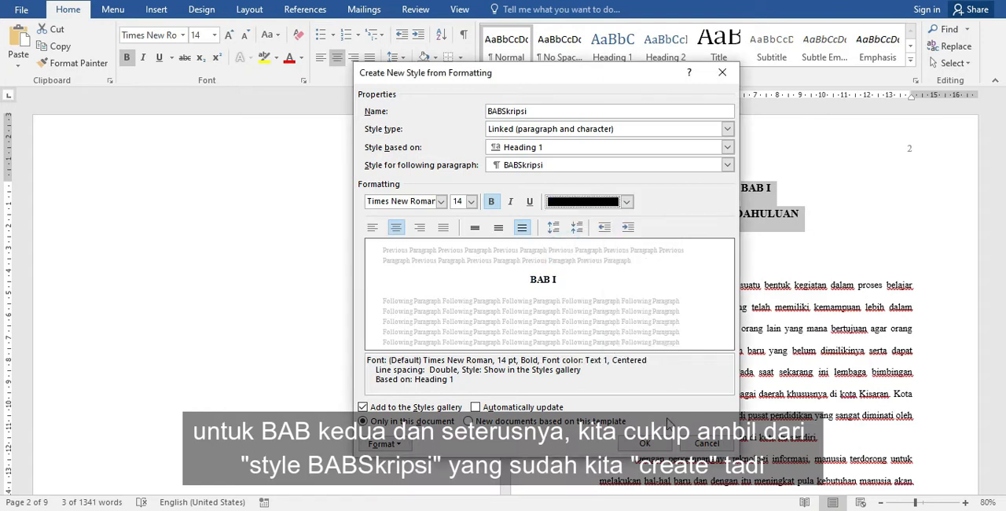
{"action": "left_click", "coordinate": [651, 444]}
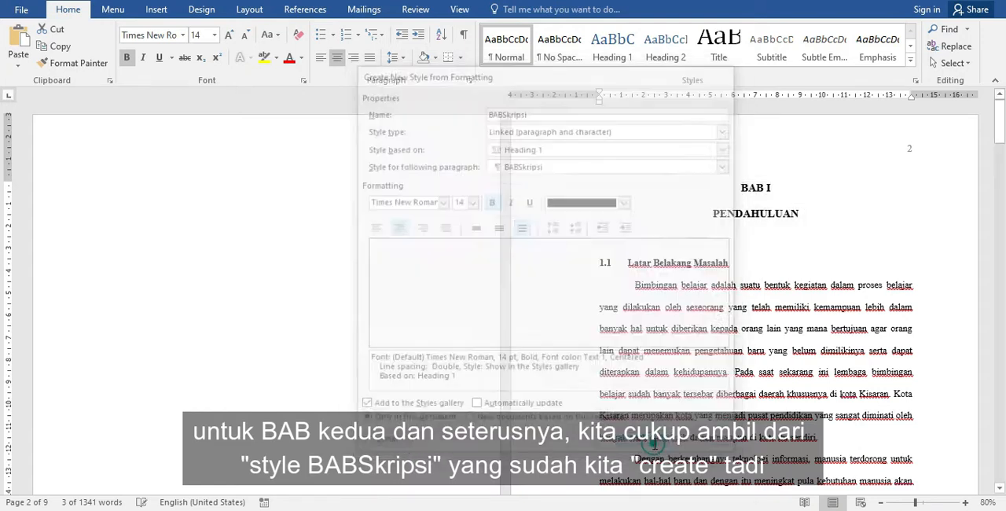
{"action": "left_click", "coordinate": [847, 305]}
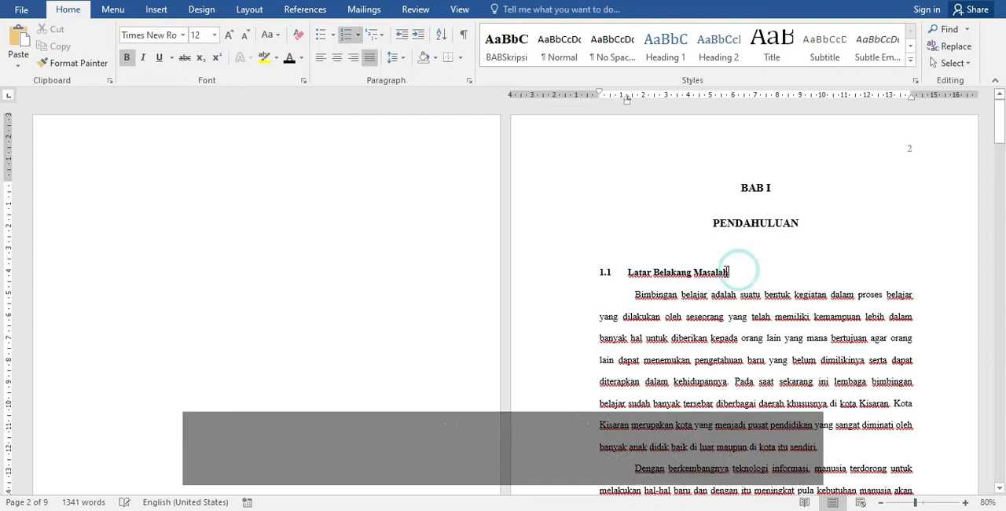
- Create a new style named SubBabSkripsi from the Latar Belakang Masalah heading and open its full settings
{"action": "left_click_drag", "start_coordinate": [740, 272], "coordinate": [579, 271]}
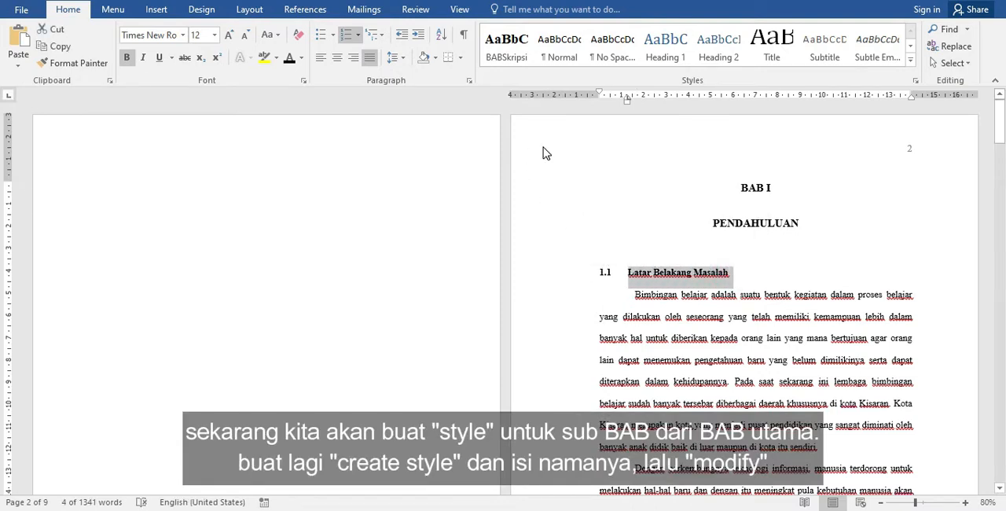
{"action": "left_click", "coordinate": [913, 61]}
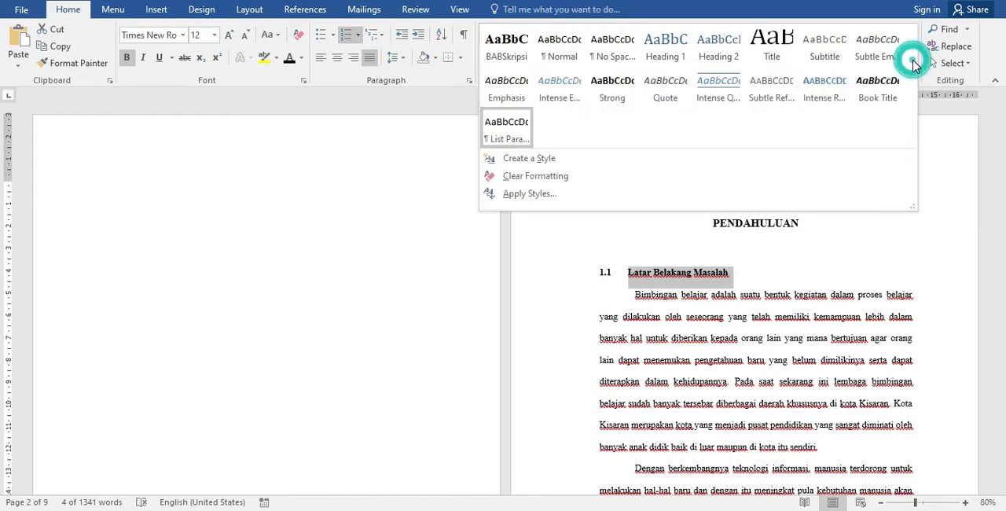
{"action": "left_click", "coordinate": [567, 162]}
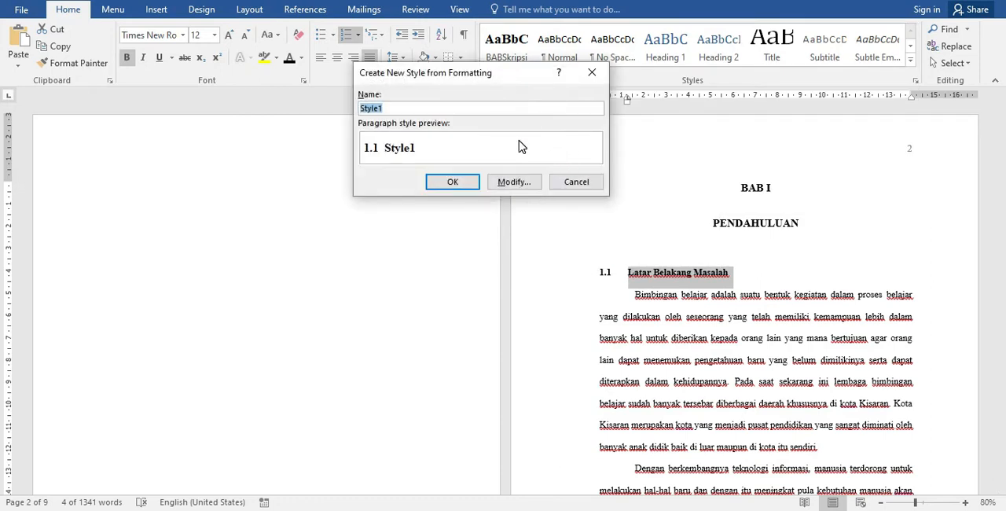
{"action": "type", "text": "su"}
{"action": "key", "text": "BackSpace"}
{"action": "key", "text": "BackSpace"}
{"action": "key", "text": "BackSpace"}
{"action": "type", "text": "Su"}
{"action": "left_click", "coordinate": [511, 181]}
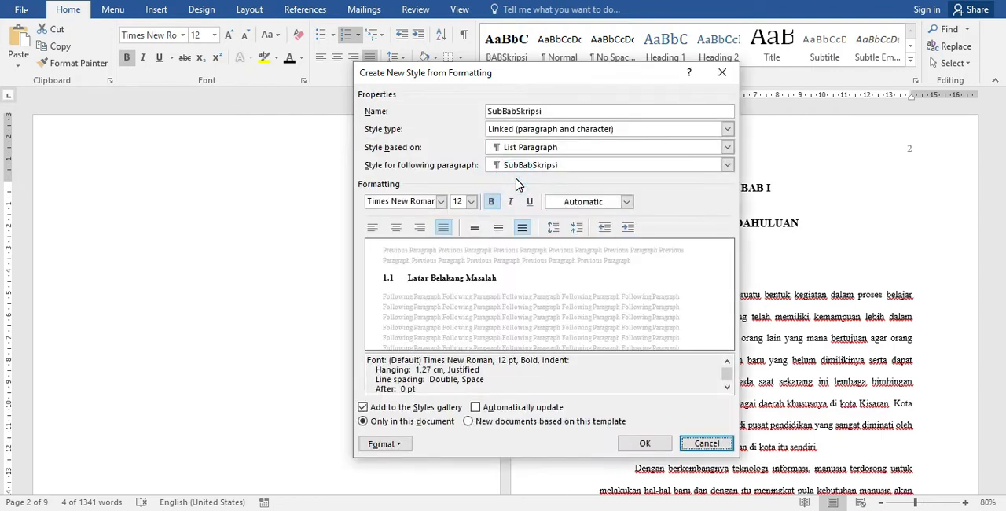
- Base the SubBabSkripsi style on Heading 2 with font colour Black, Text 1, and save it
{"action": "left_click", "coordinate": [727, 149]}
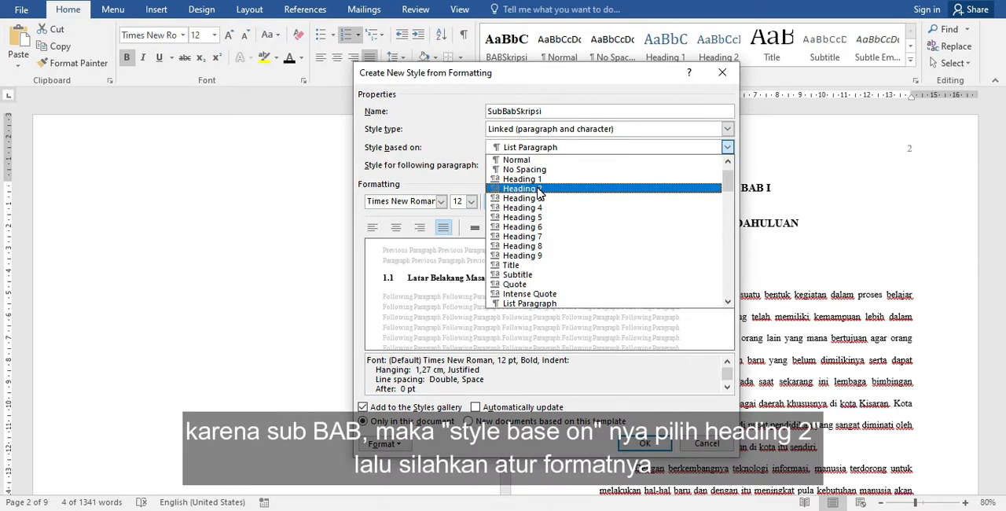
{"action": "left_click", "coordinate": [537, 189]}
{"action": "left_click", "coordinate": [626, 201]}
{"action": "left_click", "coordinate": [590, 220]}
{"action": "left_click", "coordinate": [626, 201]}
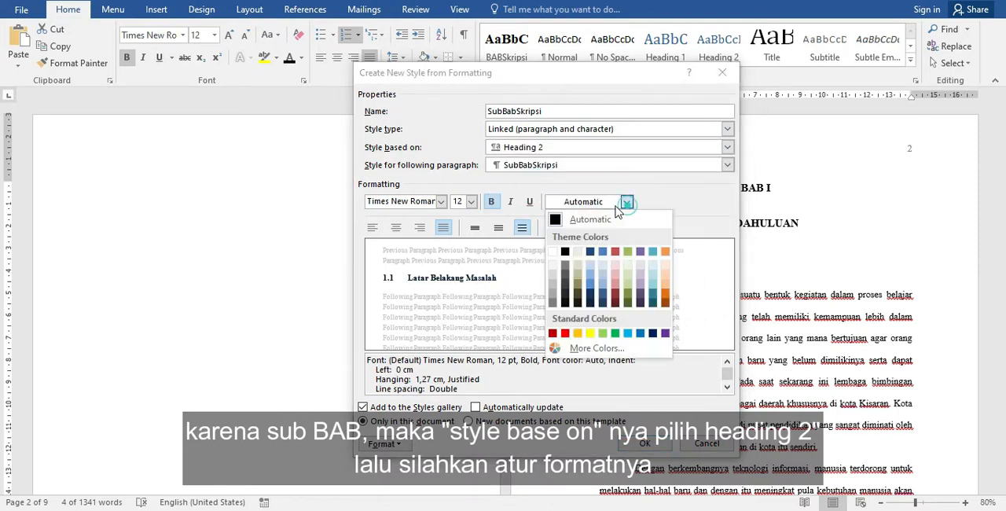
{"action": "left_click", "coordinate": [565, 252]}
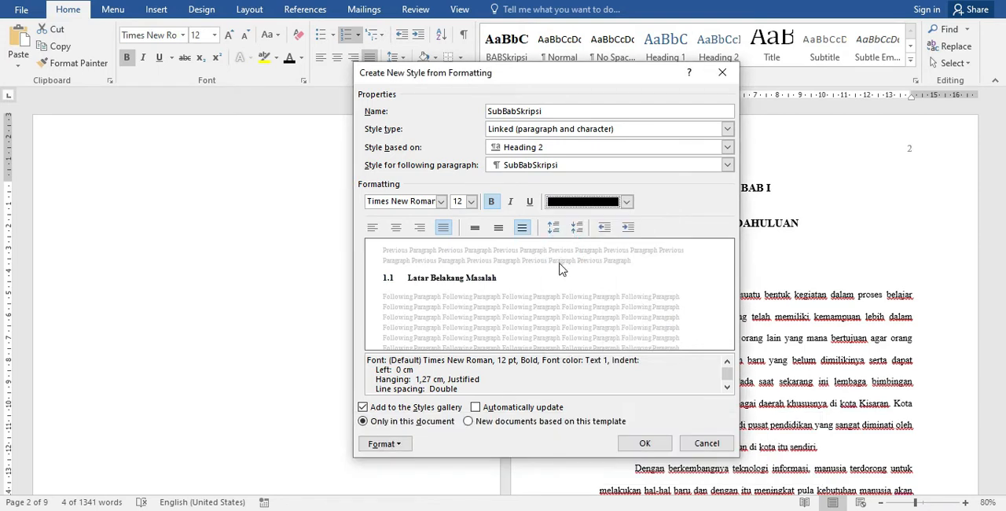
{"action": "left_click", "coordinate": [646, 445]}
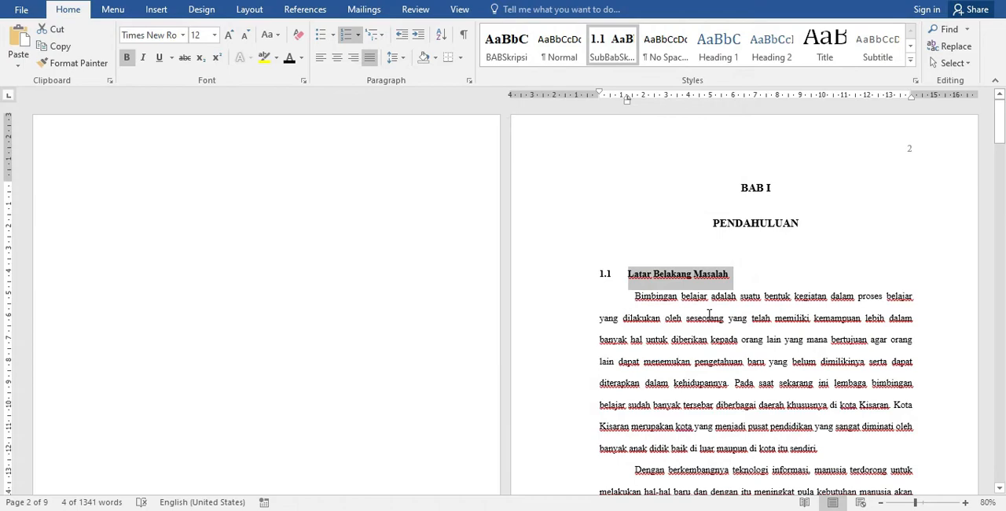
- Apply the SubBabSkripsi style to the 1.2 Identifikasi Masalah heading
{"action": "scroll", "coordinate": [708, 314], "scroll_direction": "down", "scroll_amount": 5}
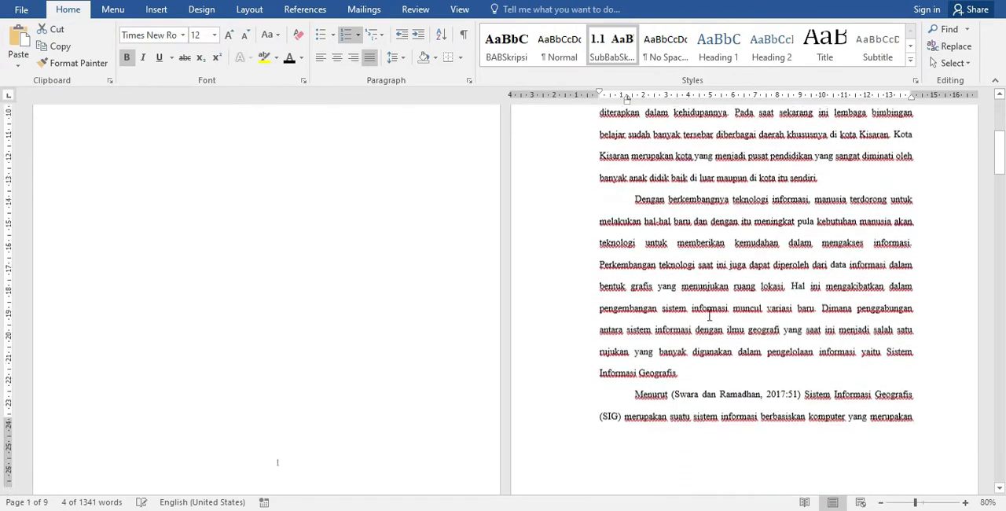
{"action": "scroll", "coordinate": [708, 314], "scroll_direction": "down", "scroll_amount": 10}
{"action": "scroll", "coordinate": [355, 289], "scroll_direction": "down", "scroll_amount": 9}
{"action": "scroll", "coordinate": [651, 275], "scroll_direction": "up", "scroll_amount": 4}
{"action": "scroll", "coordinate": [651, 275], "scroll_direction": "up", "scroll_amount": 5}
{"action": "scroll", "coordinate": [695, 288], "scroll_direction": "down", "scroll_amount": 9}
{"action": "scroll", "coordinate": [695, 288], "scroll_direction": "down", "scroll_amount": 10}
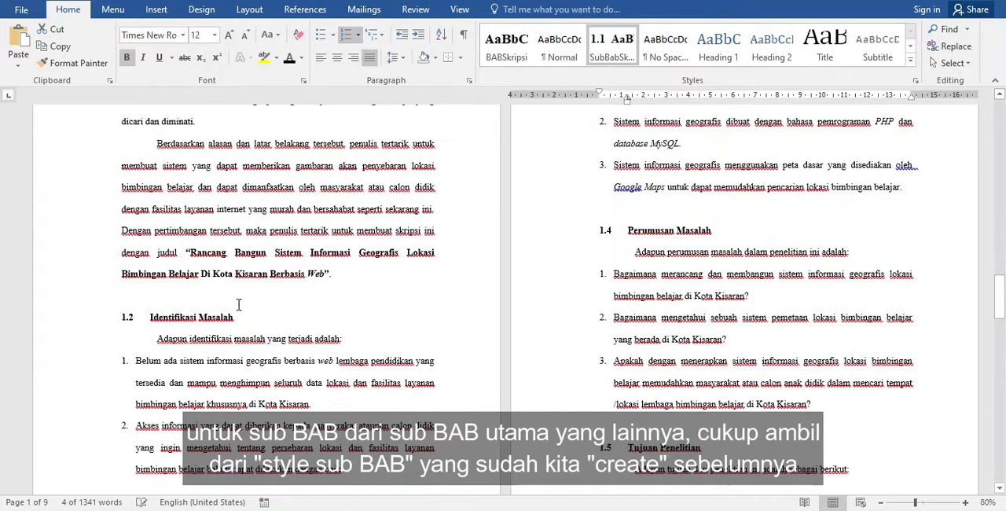
{"action": "left_click", "coordinate": [237, 318]}
{"action": "left_click_drag", "start_coordinate": [238, 317], "coordinate": [135, 315]}
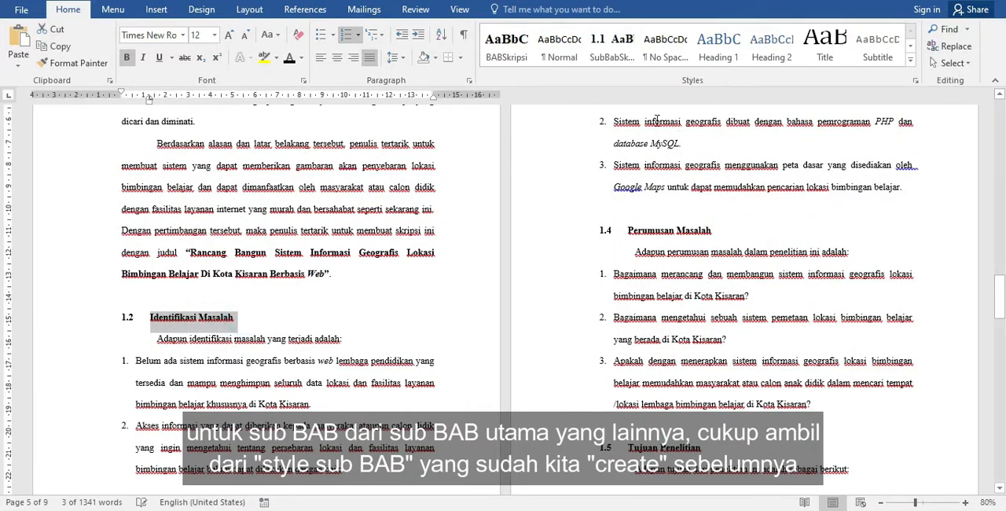
{"action": "left_click", "coordinate": [612, 47]}
{"action": "left_click", "coordinate": [220, 128]}
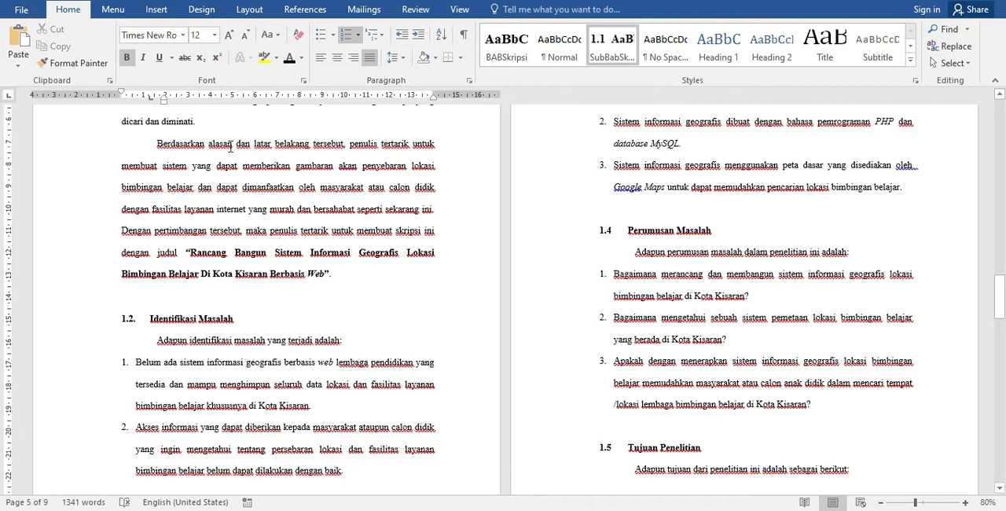
- Apply the SubBabSkripsi style to the 1.3 Pembatasan Masalah heading
{"action": "scroll", "coordinate": [645, 314], "scroll_direction": "up", "scroll_amount": 5}
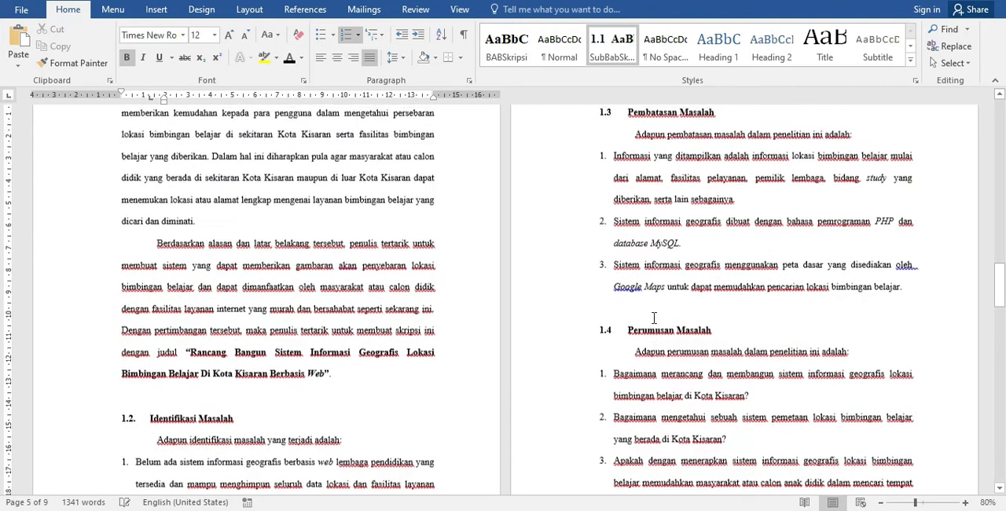
{"action": "left_click", "coordinate": [682, 223]}
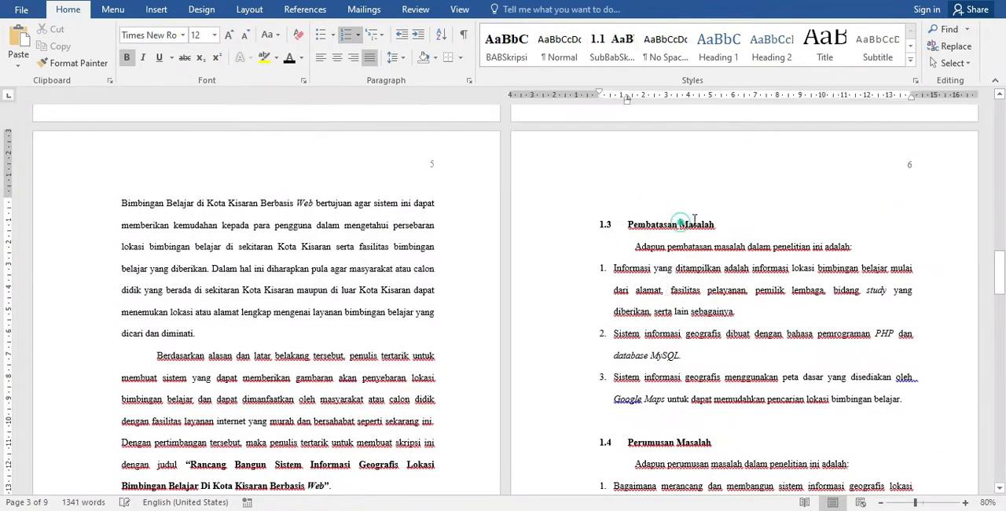
{"action": "triple_click", "coordinate": [724, 223]}
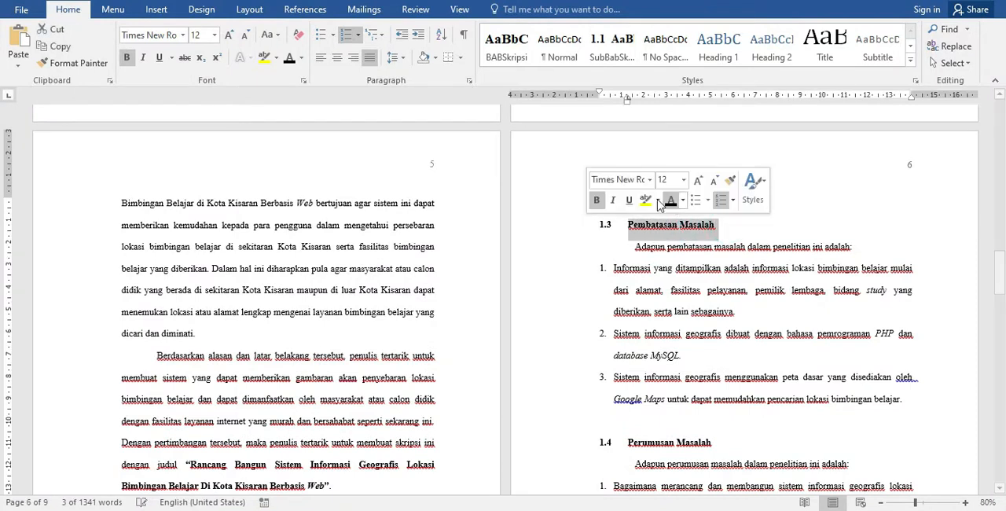
{"action": "left_click", "coordinate": [612, 48]}
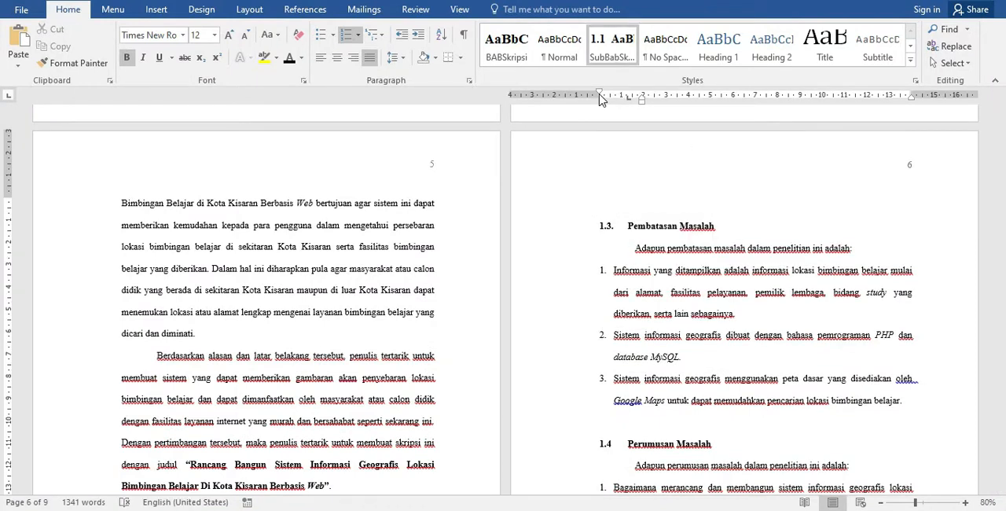
- Apply the SubBabSkripsi style to the 1.4 Perumusan Masalah heading
{"action": "scroll", "coordinate": [693, 263], "scroll_direction": "down", "scroll_amount": 3}
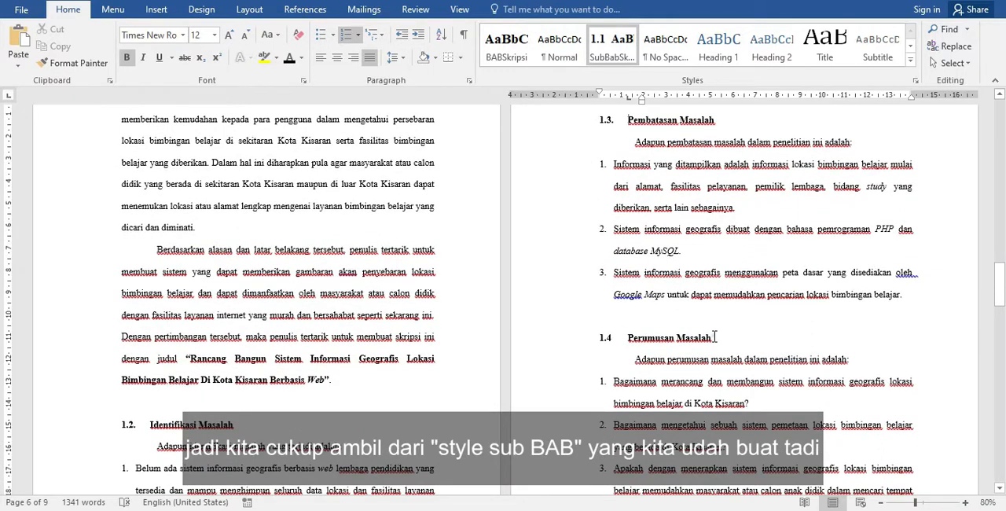
{"action": "left_click_drag", "start_coordinate": [715, 337], "coordinate": [599, 346]}
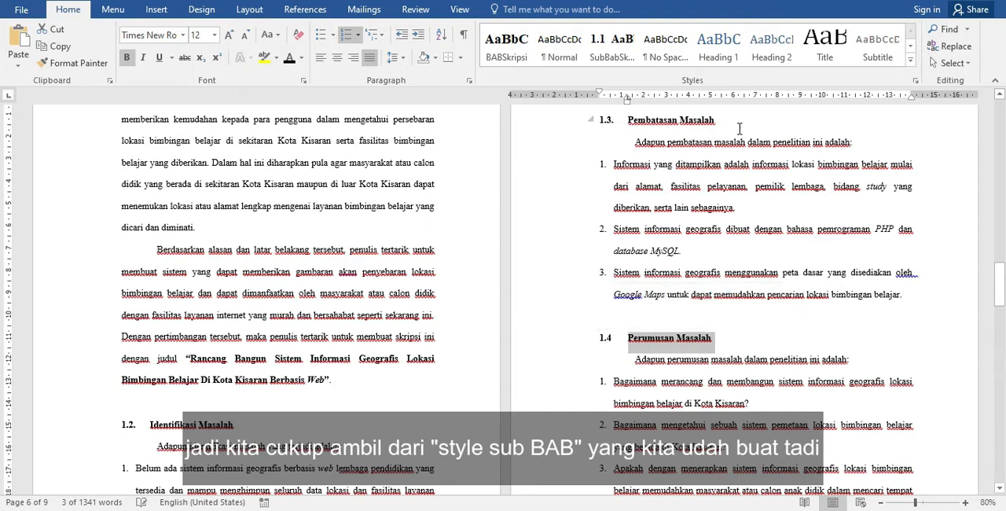
{"action": "left_click", "coordinate": [618, 63]}
- Renumber the 1.5 Tujuan Penelitian heading as 1.4.1 and set its left indent to about 0.5 cm
{"action": "scroll", "coordinate": [774, 272], "scroll_direction": "down", "scroll_amount": 3}
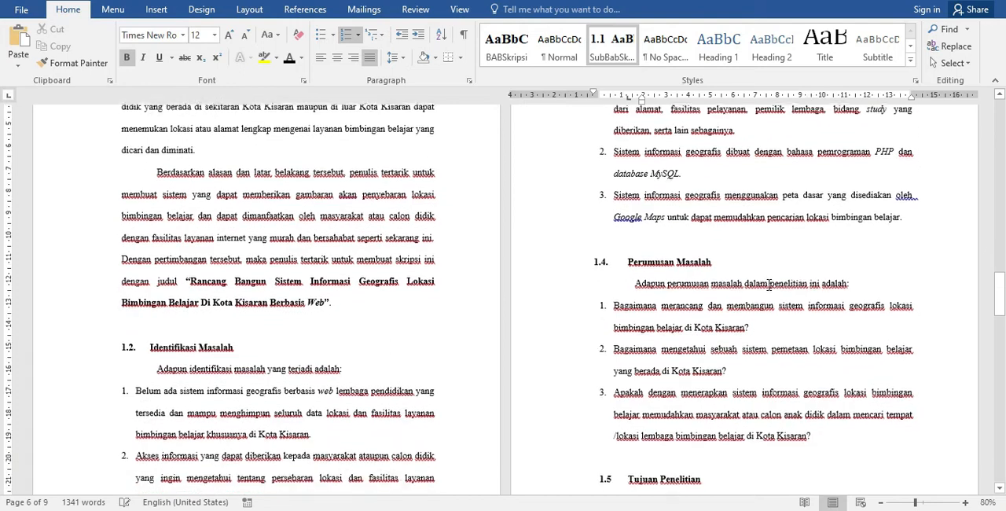
{"action": "scroll", "coordinate": [770, 287], "scroll_direction": "down", "scroll_amount": 5}
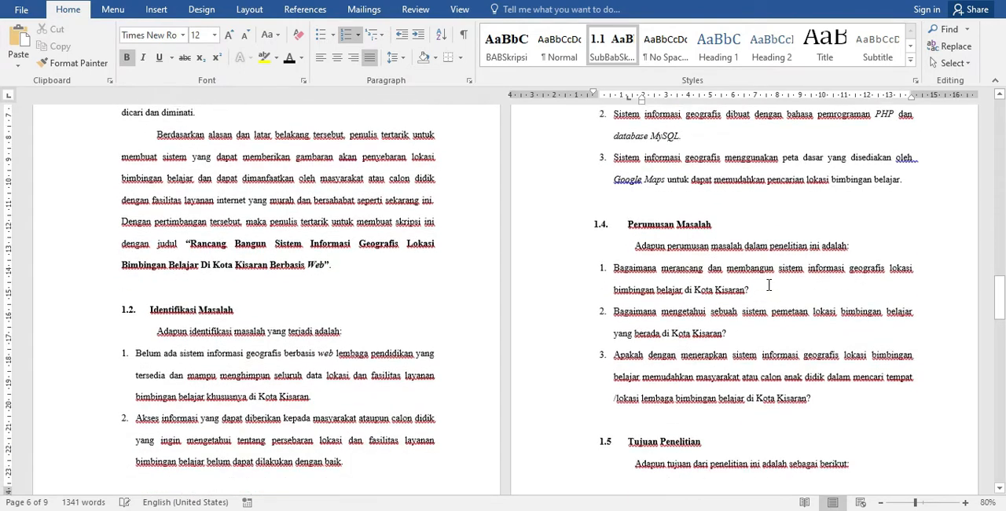
{"action": "left_click", "coordinate": [620, 345]}
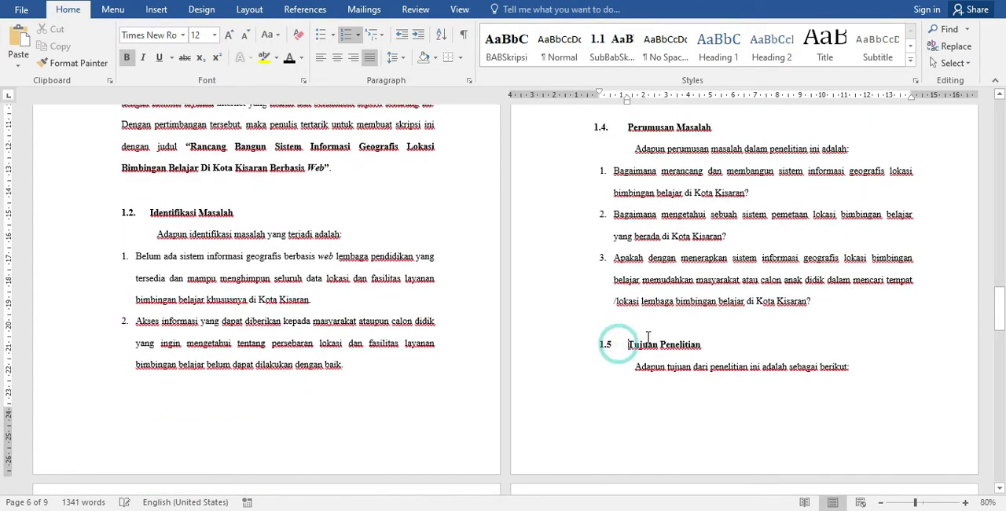
{"action": "key", "text": "BackSpace"}
{"action": "type", "text": "1.4.1"}
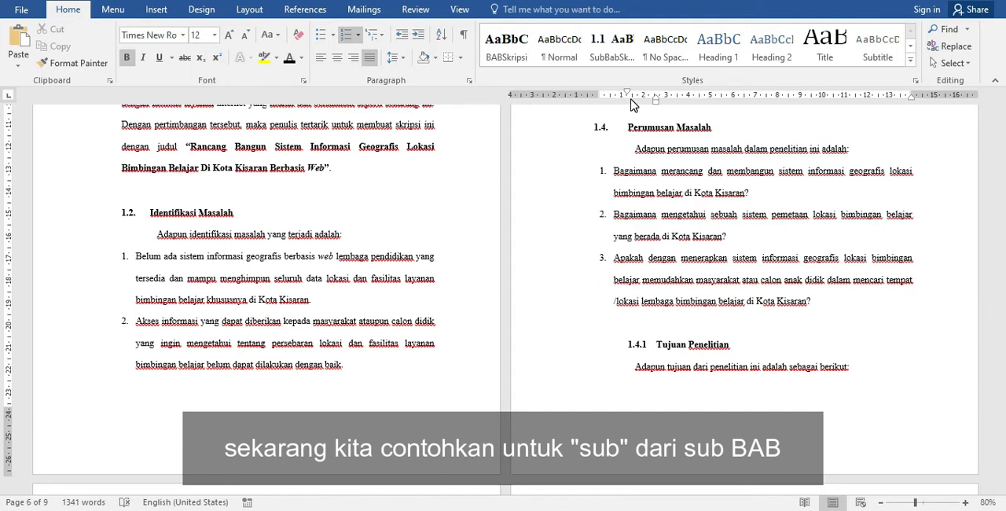
{"action": "key", "text": "BackSpace"}
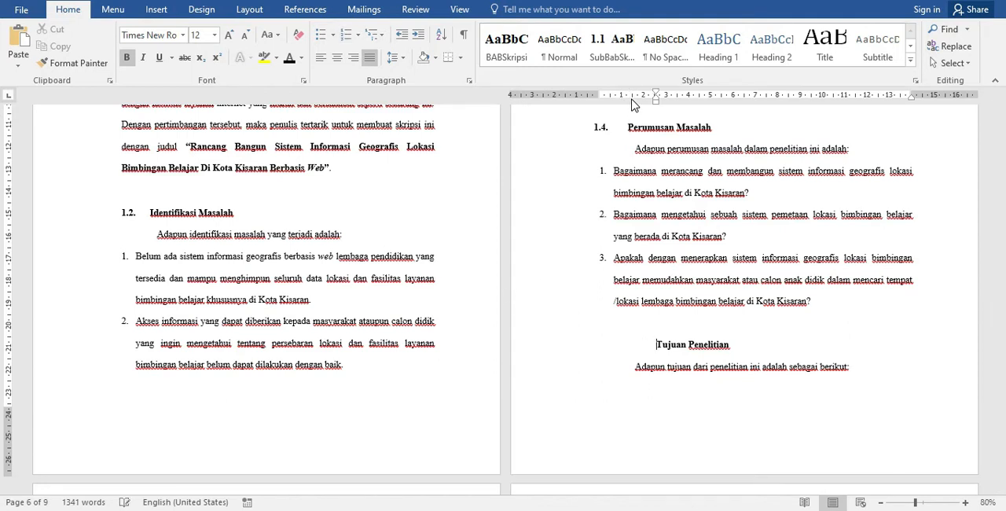
{"action": "type", "text": "1."}
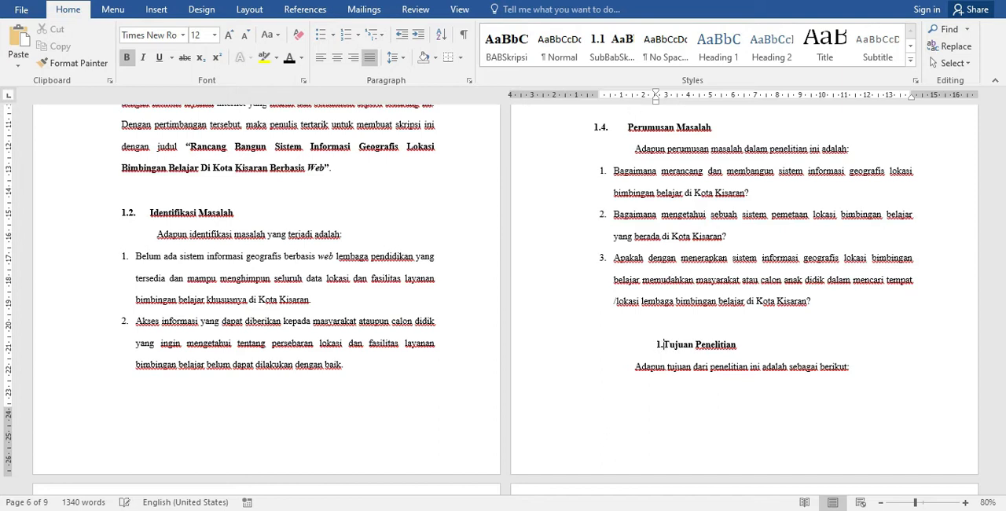
{"action": "type", "text": "4.1"}
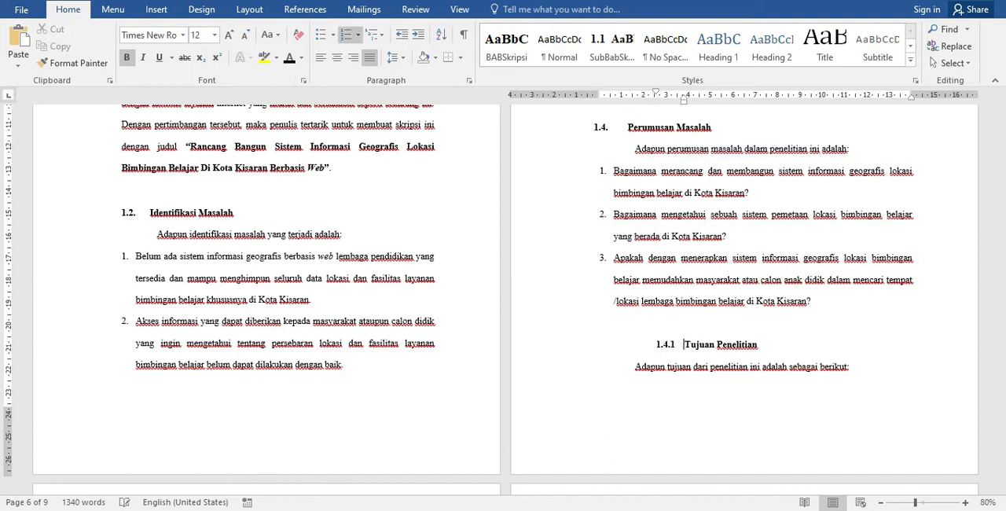
{"action": "mouse_move", "coordinate": [656, 92]}
{"action": "left_mouse_down"}
{"action": "mouse_move", "coordinate": [613, 94]}
{"action": "mouse_move", "coordinate": [684, 101]}
{"action": "mouse_move", "coordinate": [639, 102]}
{"action": "left_mouse_up"}
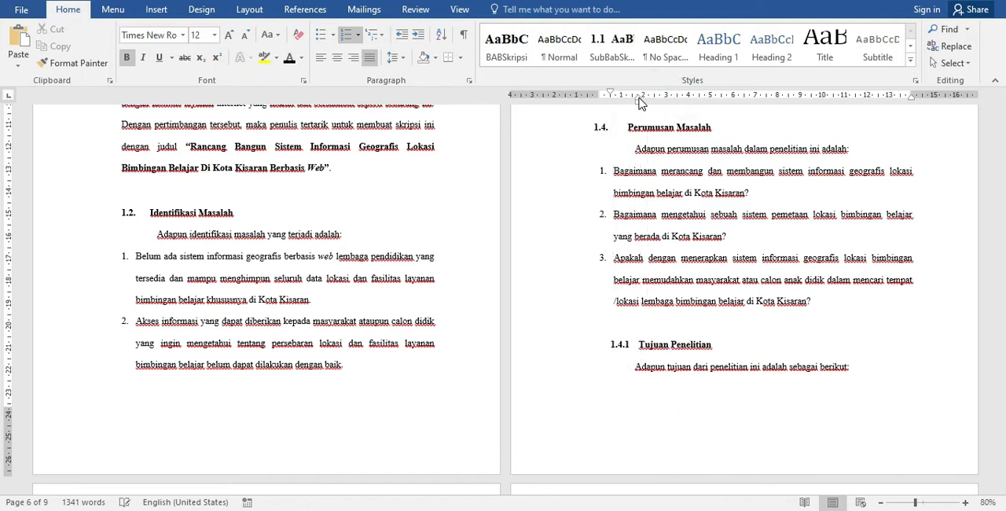
- Create a new style named SubSubBab from the formatting of the 1.4.1 Tujuan Penelitian heading
{"action": "triple_click", "coordinate": [718, 345]}
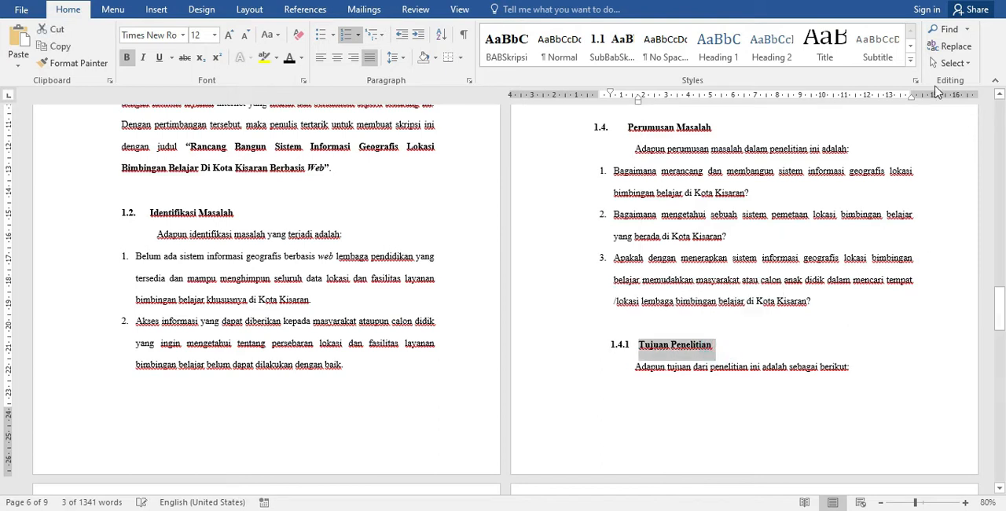
{"action": "left_click", "coordinate": [910, 64]}
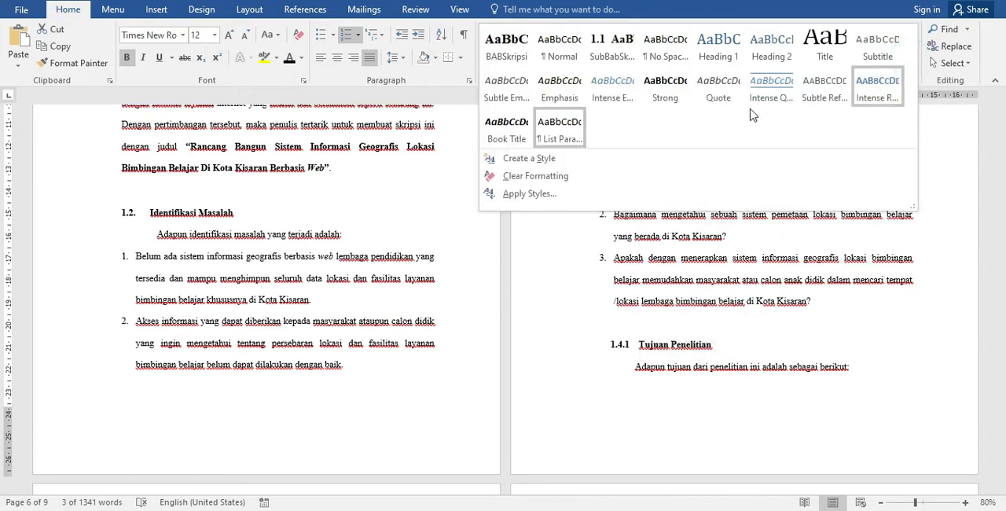
{"action": "left_click", "coordinate": [528, 159]}
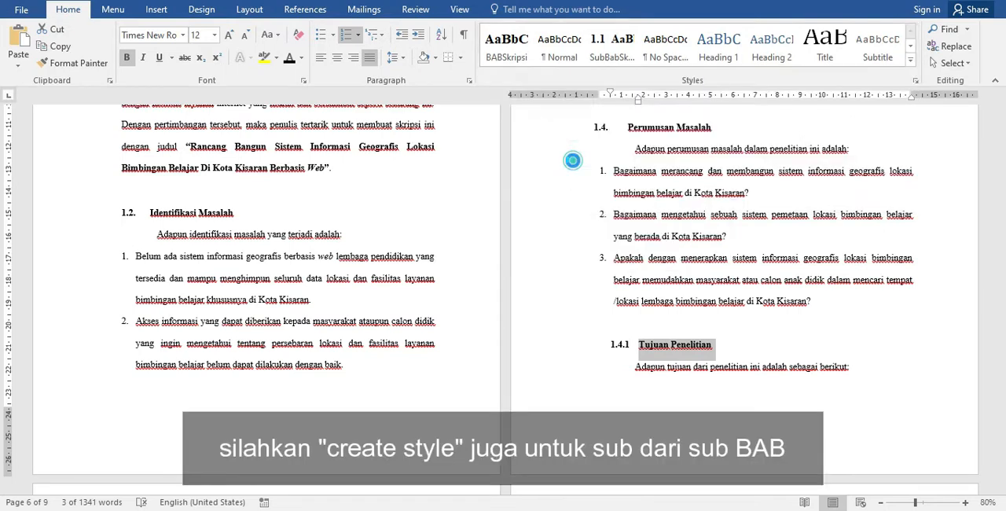
{"action": "type", "text": "SubSubBab"}
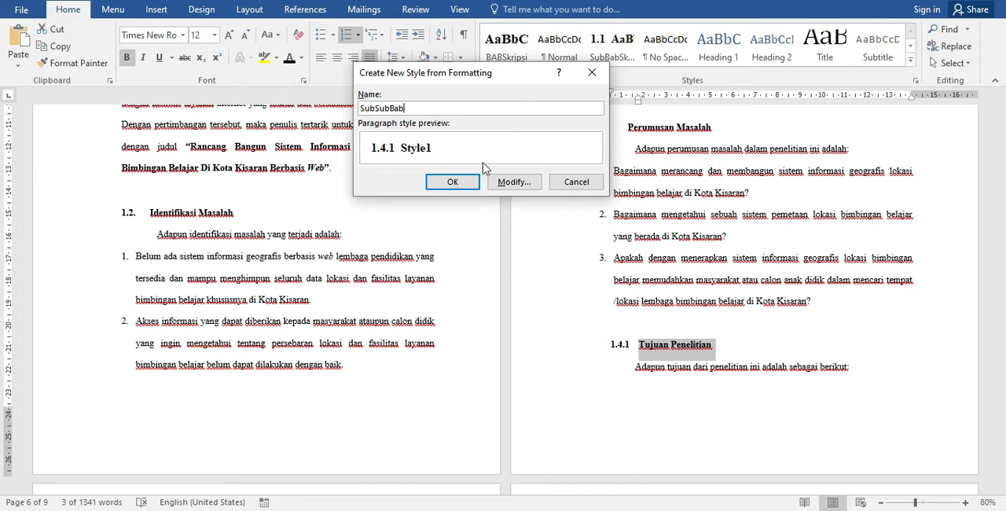
- Base the SubSubBab style on Heading 3 with font colour Black, Text 1, and save it
{"action": "left_click", "coordinate": [517, 184]}
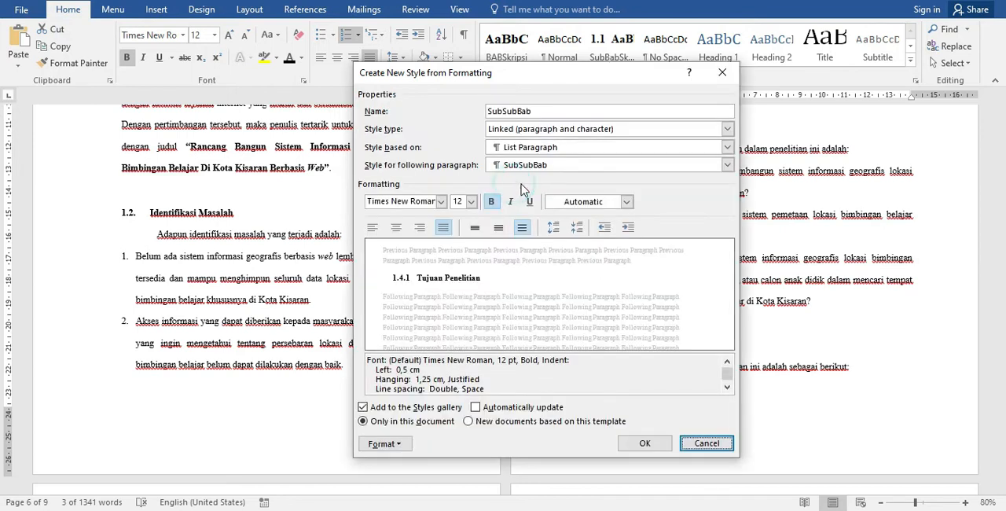
{"action": "left_click", "coordinate": [728, 148]}
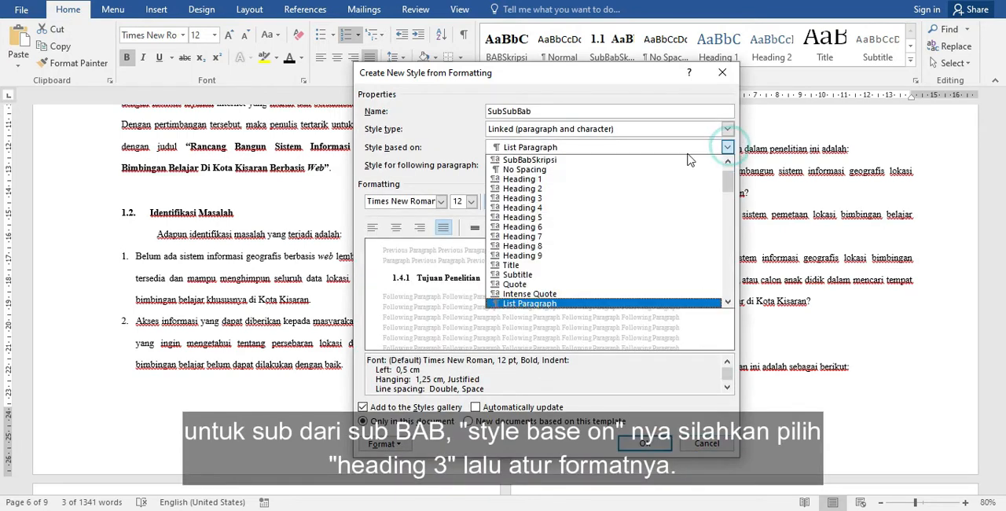
{"action": "left_click", "coordinate": [582, 198]}
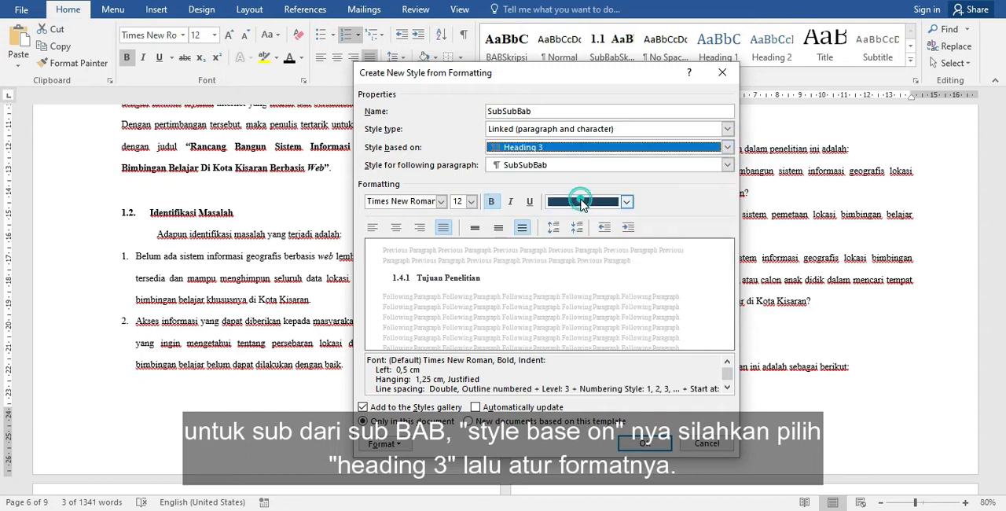
{"action": "left_click", "coordinate": [626, 201]}
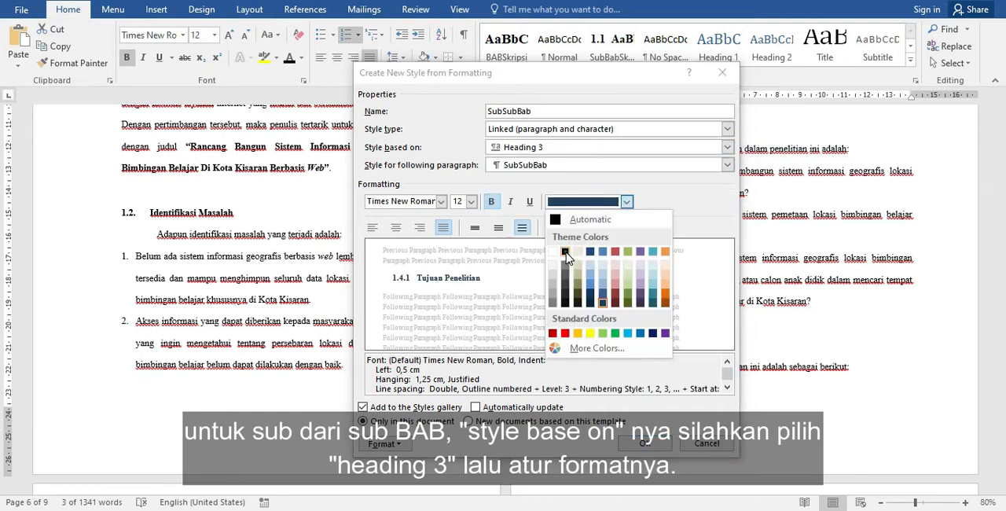
{"action": "left_click", "coordinate": [586, 220]}
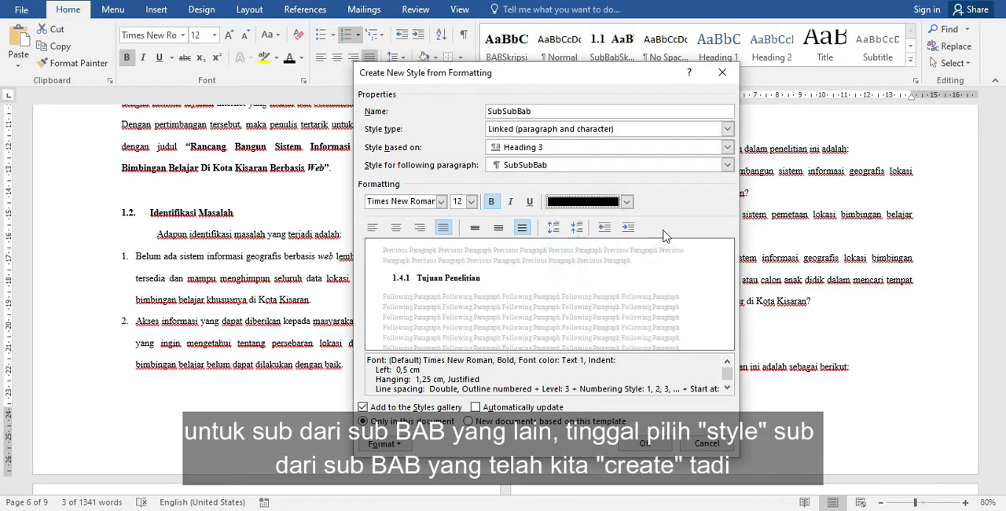
{"action": "left_click", "coordinate": [639, 445]}
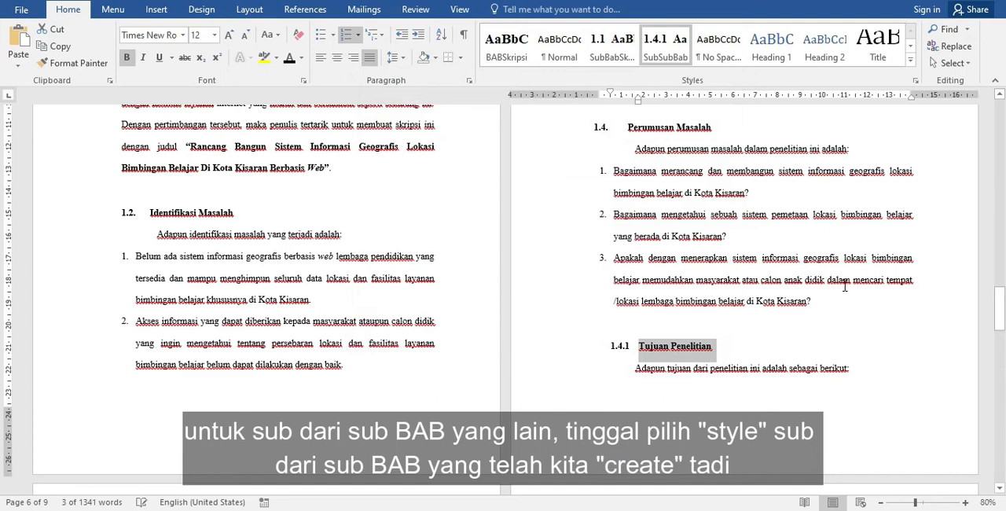
- Add the title DAFTAR ISI on the blank first page and start a new line below it
{"action": "scroll", "coordinate": [845, 287], "scroll_direction": "up", "scroll_amount": 2}
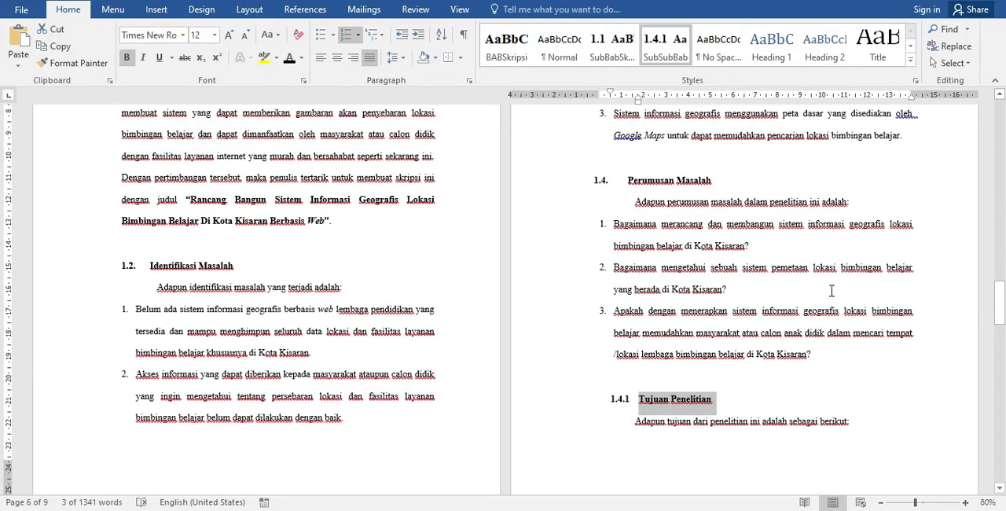
{"action": "scroll", "coordinate": [831, 291], "scroll_direction": "up", "scroll_amount": 9}
{"action": "scroll", "coordinate": [831, 299], "scroll_direction": "up", "scroll_amount": 15}
{"action": "left_click_drag", "start_coordinate": [1002, 206], "coordinate": [1000, 129]}
{"action": "left_click", "coordinate": [237, 201]}
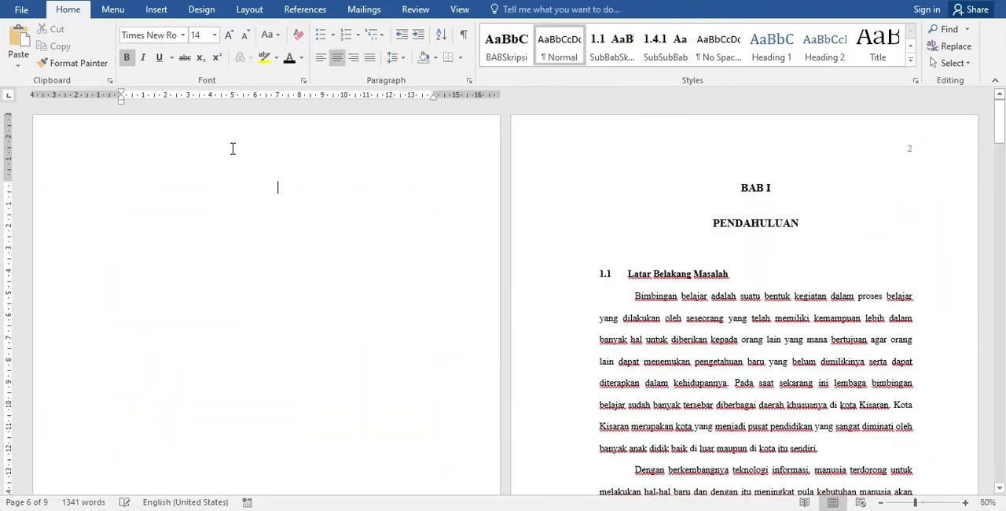
{"action": "type", "text": "DAFTAR"}
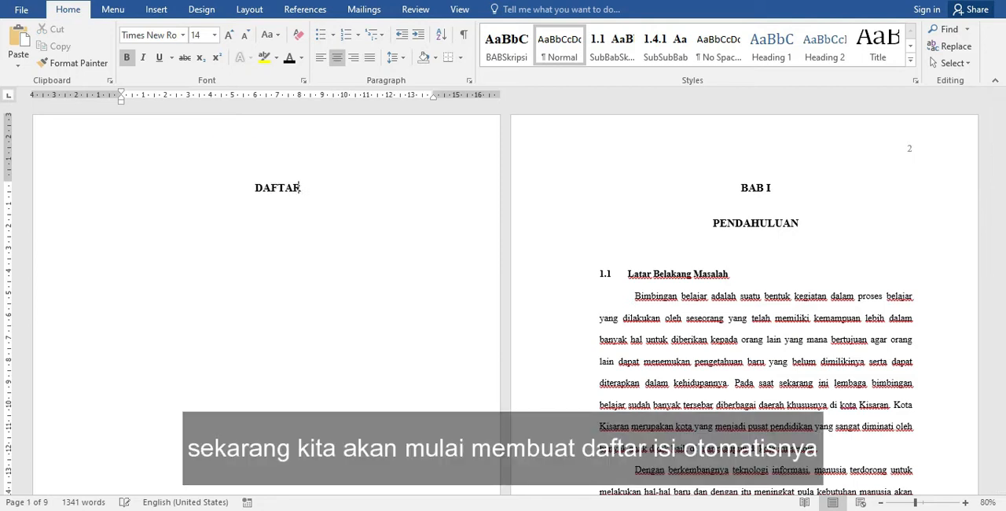
{"action": "type", "text": " ISI"}
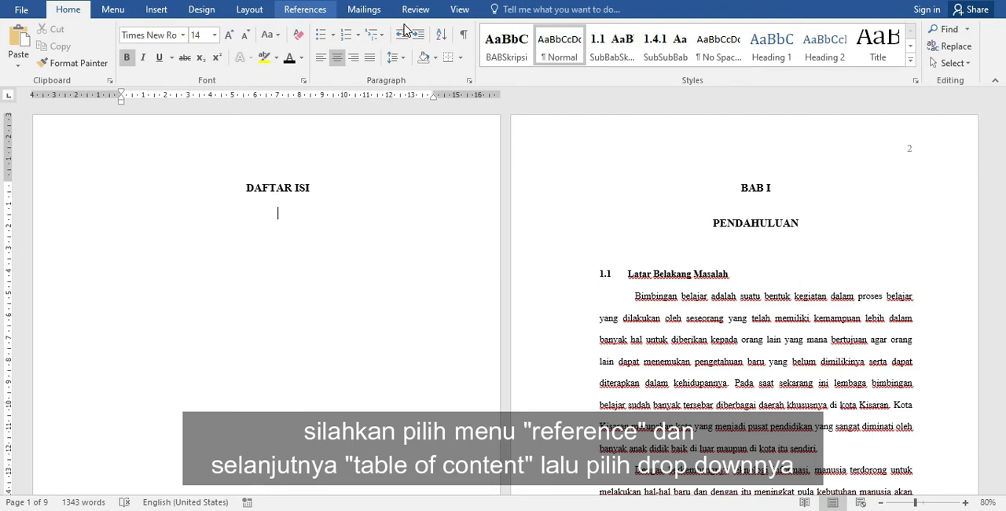
- Insert the Automatic Table 1 table of contents below the DAFTAR ISI title and delete its built-in Contents heading
{"action": "left_click", "coordinate": [43, 66]}
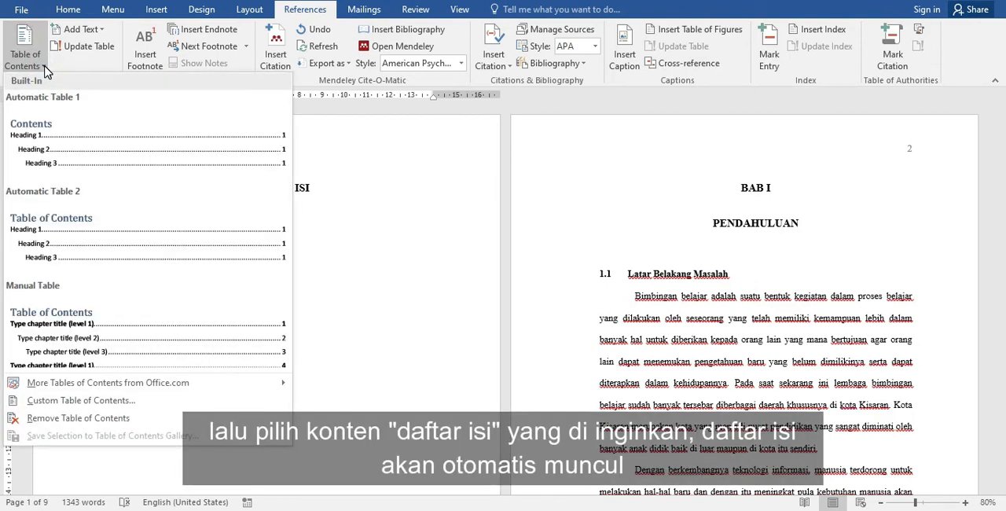
{"action": "left_click", "coordinate": [122, 150]}
{"action": "left_click", "coordinate": [180, 226]}
{"action": "key", "text": "BackSpace"}
{"action": "key", "text": "BackSpace"}
{"action": "key", "text": "BackSpace"}
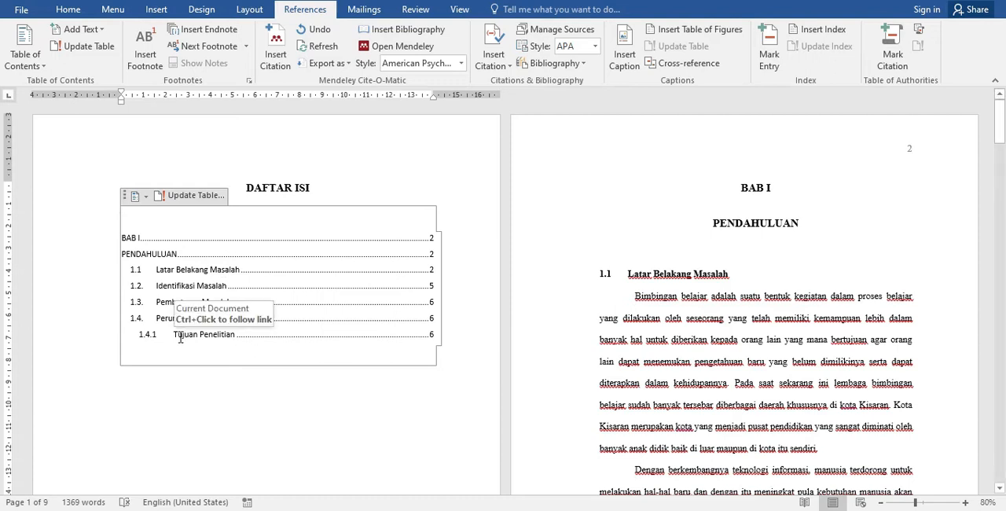
{"action": "left_click", "coordinate": [277, 330]}
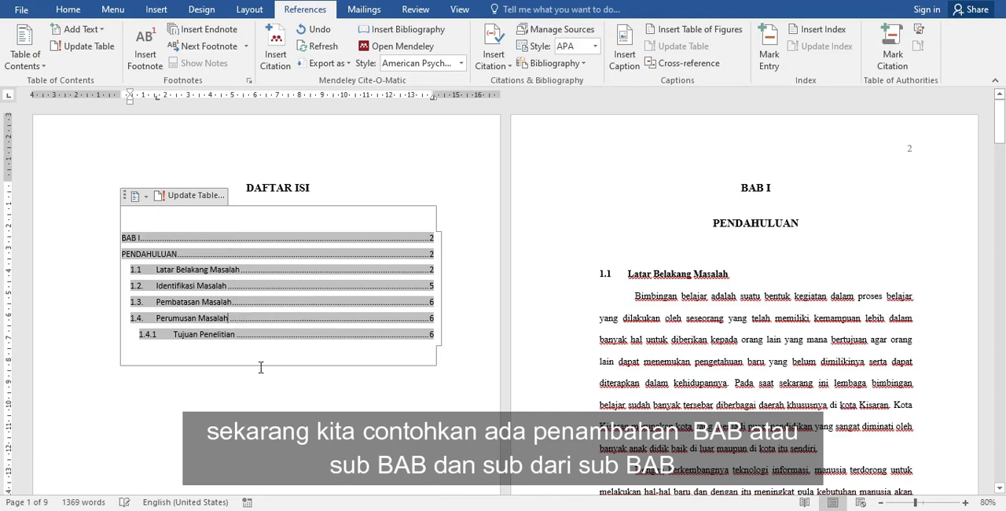
{"action": "left_click", "coordinate": [197, 359]}
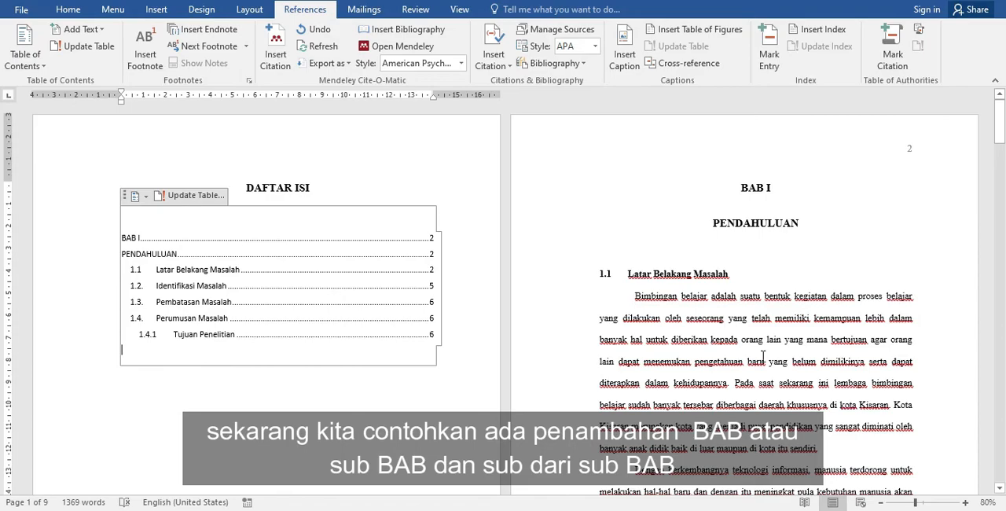
- Apply the SubBabSkripsi style to the 1.6 Manfaat Penelitian heading on page 7
{"action": "scroll", "coordinate": [762, 357], "scroll_direction": "down", "scroll_amount": 20}
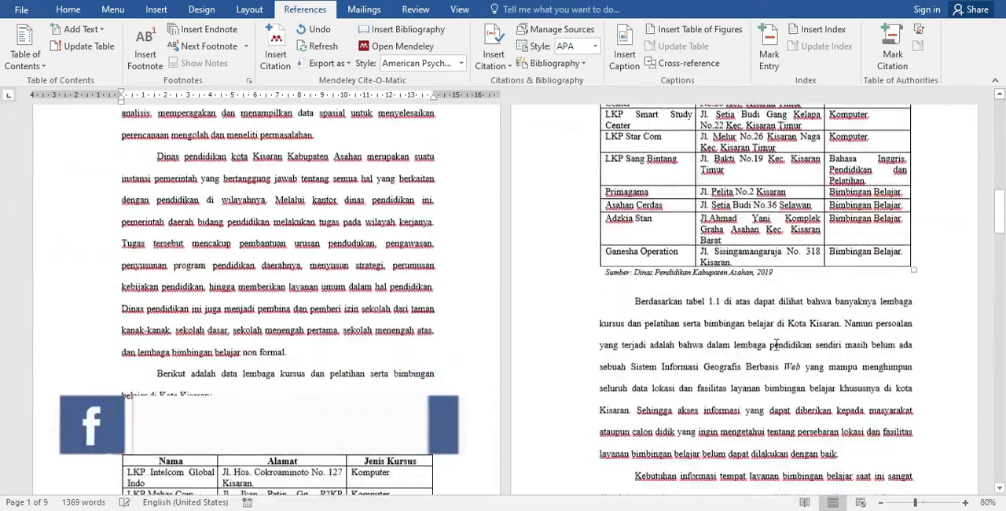
{"action": "scroll", "coordinate": [775, 344], "scroll_direction": "down", "scroll_amount": 12}
{"action": "scroll", "coordinate": [776, 344], "scroll_direction": "down", "scroll_amount": 10}
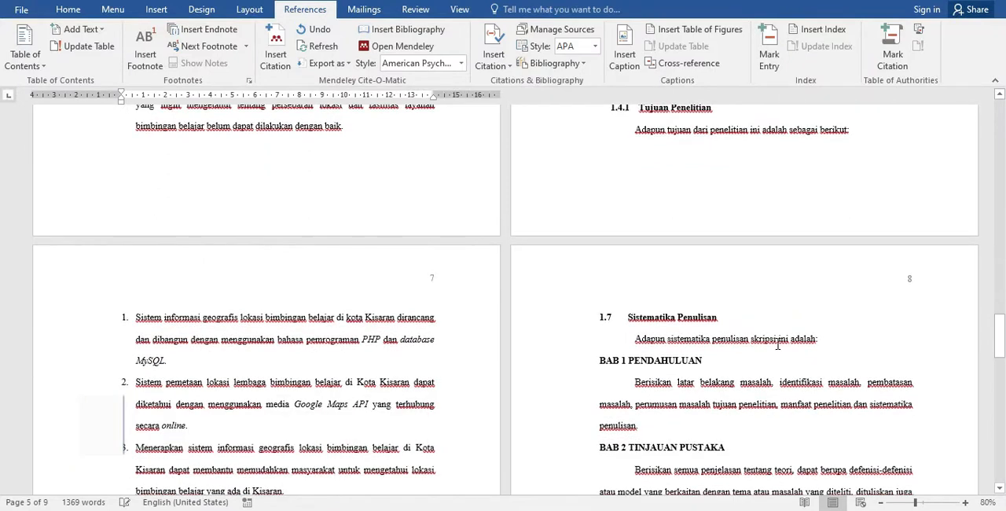
{"action": "scroll", "coordinate": [777, 344], "scroll_direction": "down", "scroll_amount": 3}
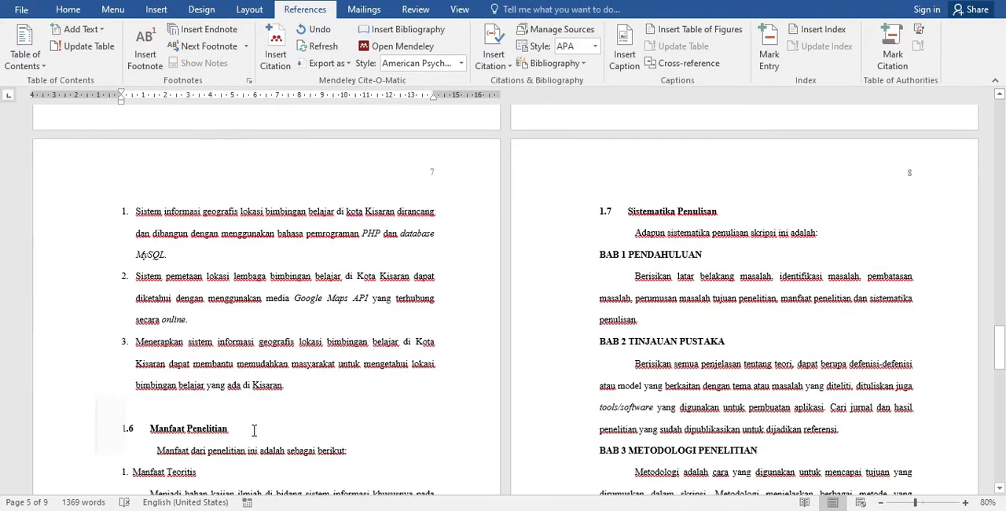
{"action": "triple_click", "coordinate": [254, 430]}
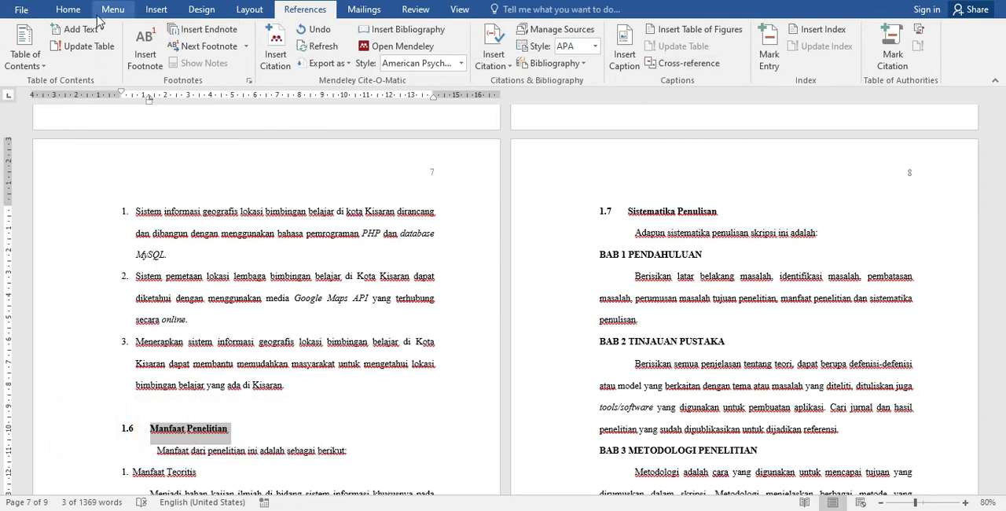
{"action": "left_click", "coordinate": [68, 9]}
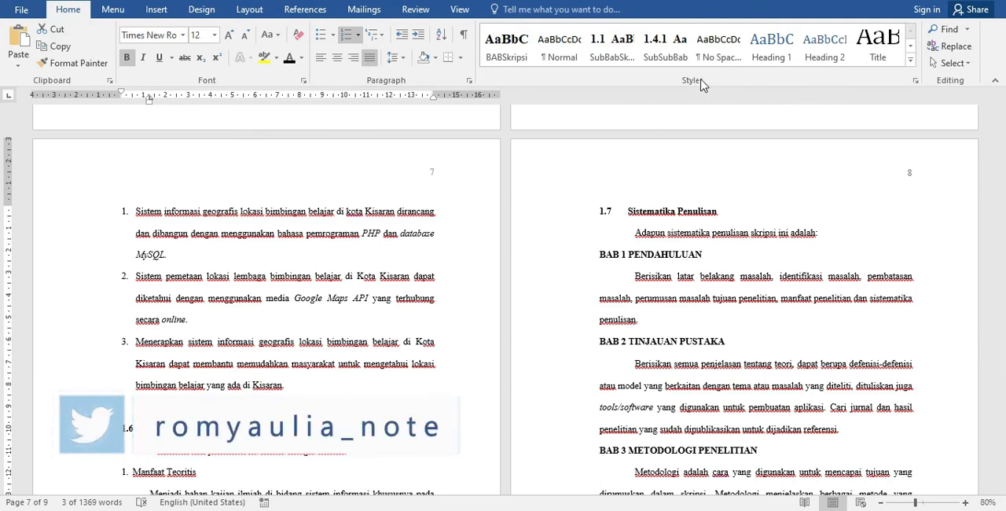
{"action": "left_click", "coordinate": [611, 45]}
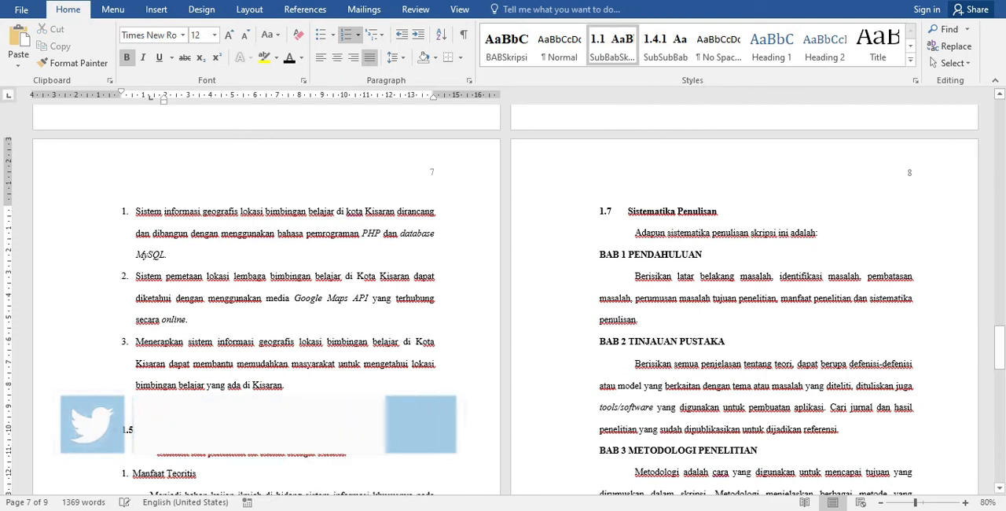
- Update the entire table of contents under DAFTAR ISI to include the newly styled Manfaat Penelitian heading
{"action": "left_click_drag", "start_coordinate": [999, 349], "coordinate": [999, 115]}
{"action": "left_click", "coordinate": [264, 288]}
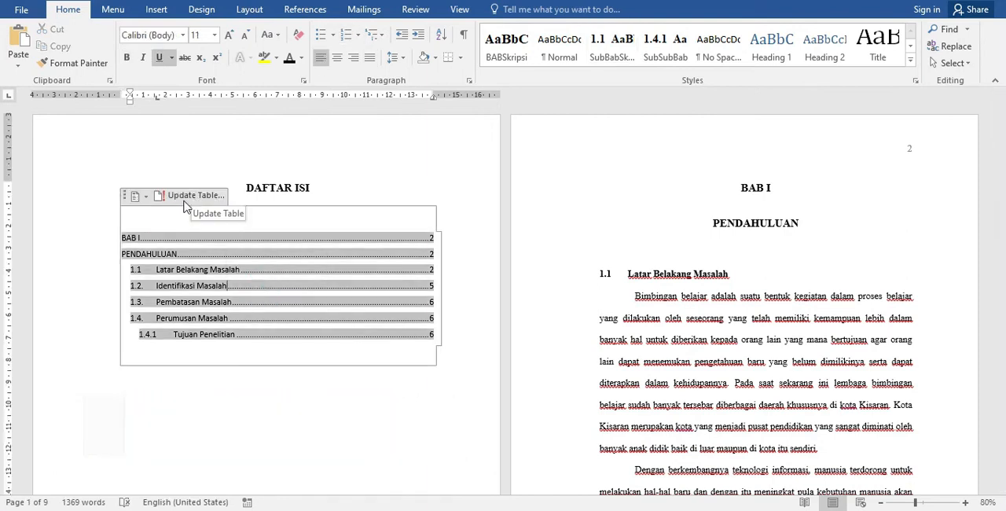
{"action": "left_click", "coordinate": [220, 203]}
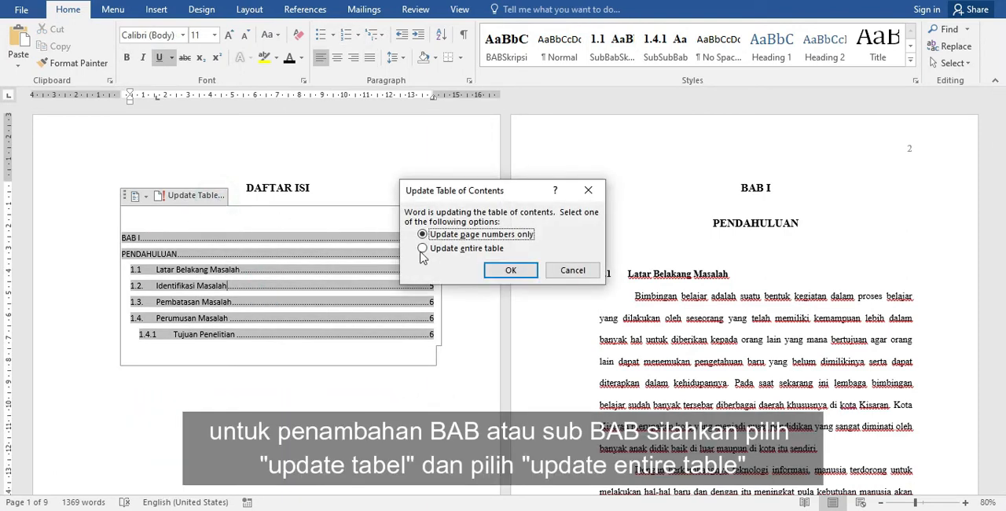
{"action": "left_click", "coordinate": [476, 253]}
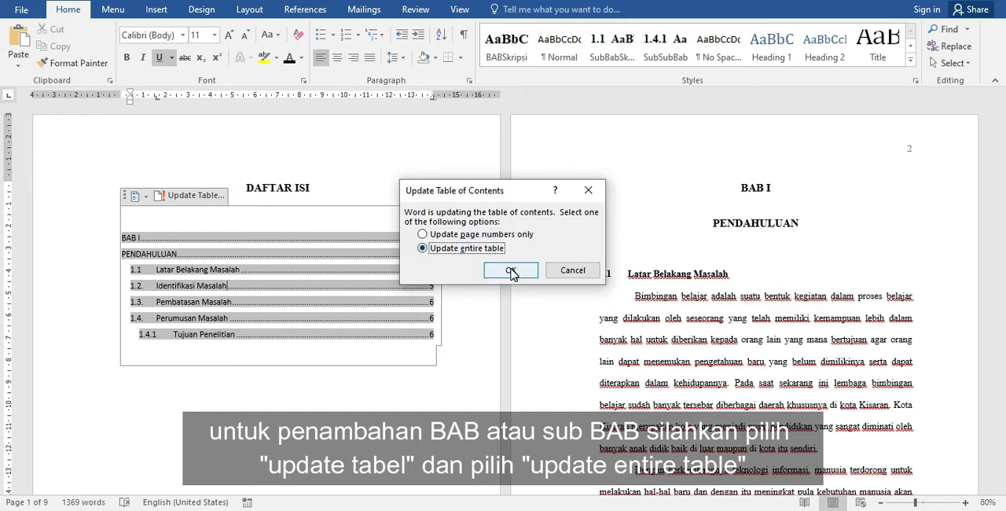
{"action": "left_click", "coordinate": [511, 271]}
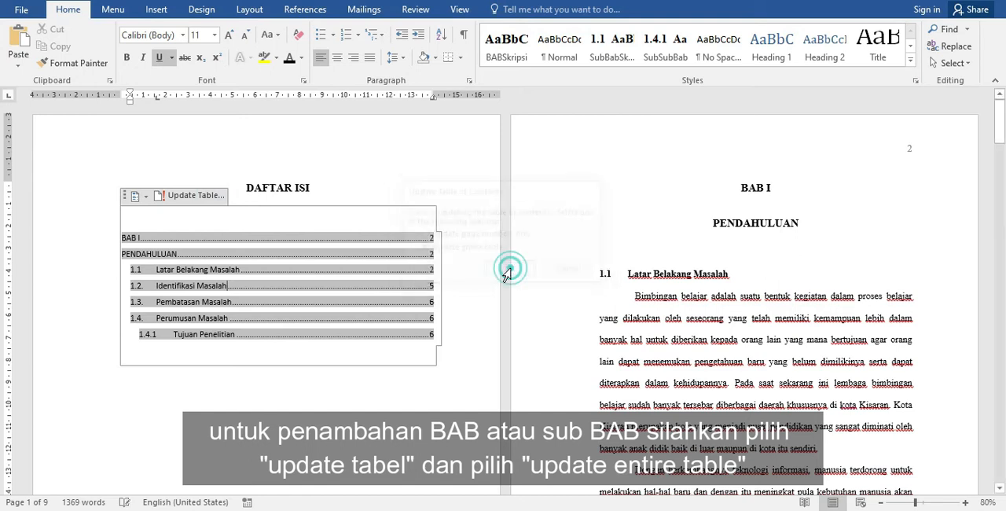
{"action": "left_click", "coordinate": [311, 422]}
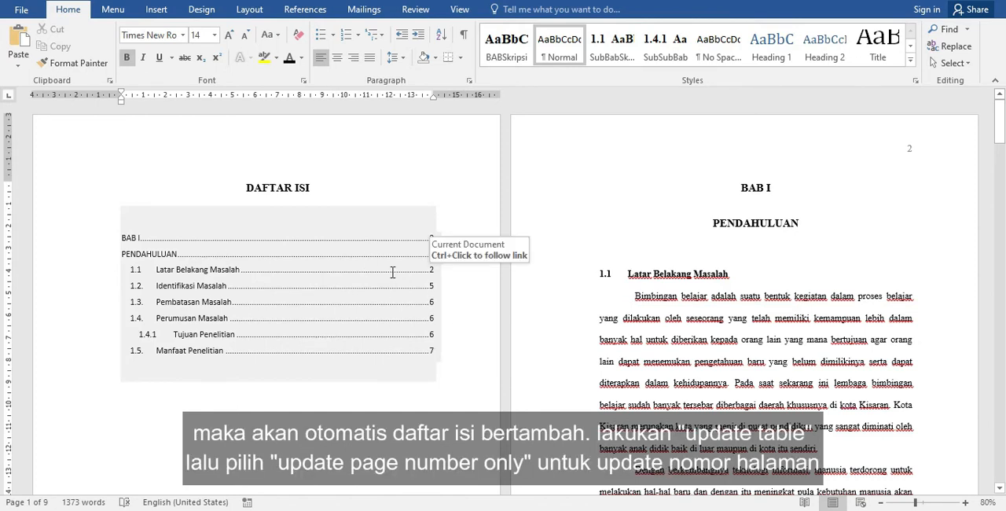
- Insert blank lines before the BAB I heading until the chapter moves down to page 3
{"action": "left_click", "coordinate": [735, 190]}
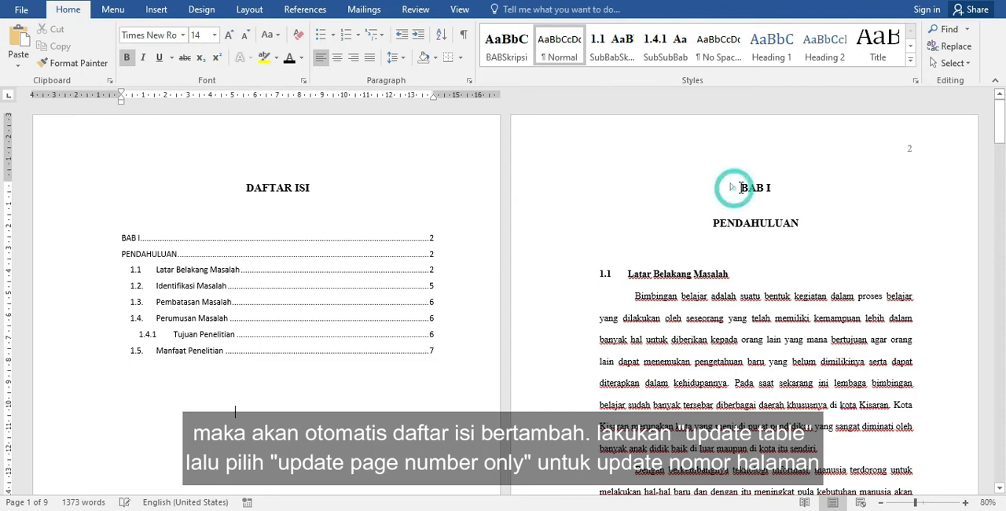
{"action": "key", "text": "Return"}
{"action": "key", "text": "Return"}
{"action": "key", "text": "Return"}
{"action": "key", "text": "Return"}
{"action": "key", "text": "Return"}
{"action": "key", "text": "Return"}
{"action": "key", "text": "Return"}
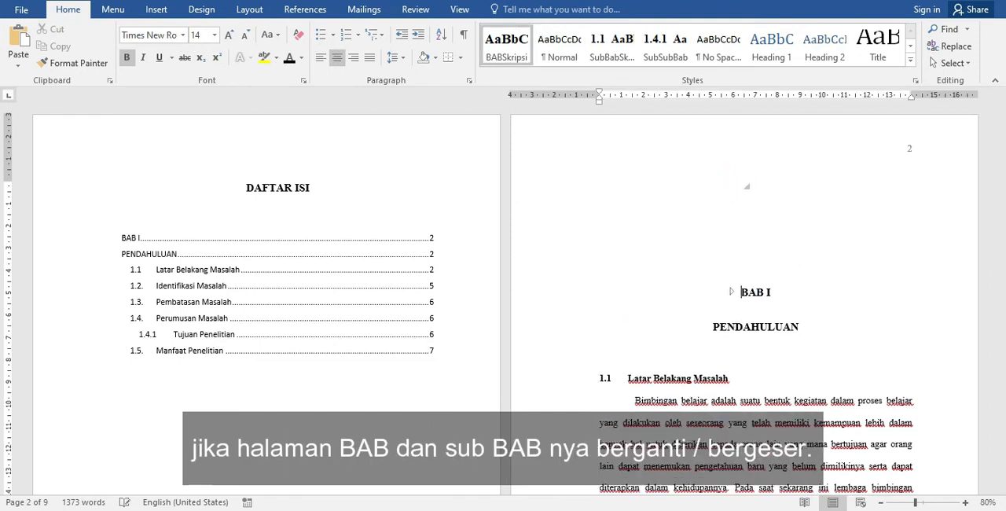
{"action": "key", "text": "Return"}
{"action": "key", "text": "Return"}
{"action": "key", "text": "Return"}
{"action": "key", "text": "Return"}
{"action": "key", "text": "Return"}
{"action": "key", "text": "Return"}
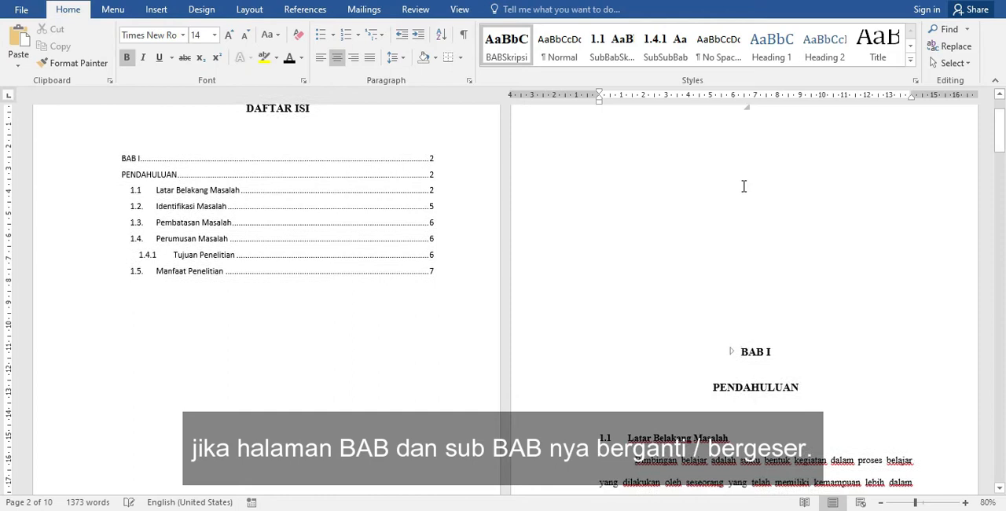
{"action": "scroll", "coordinate": [754, 187], "scroll_direction": "down", "scroll_amount": 5}
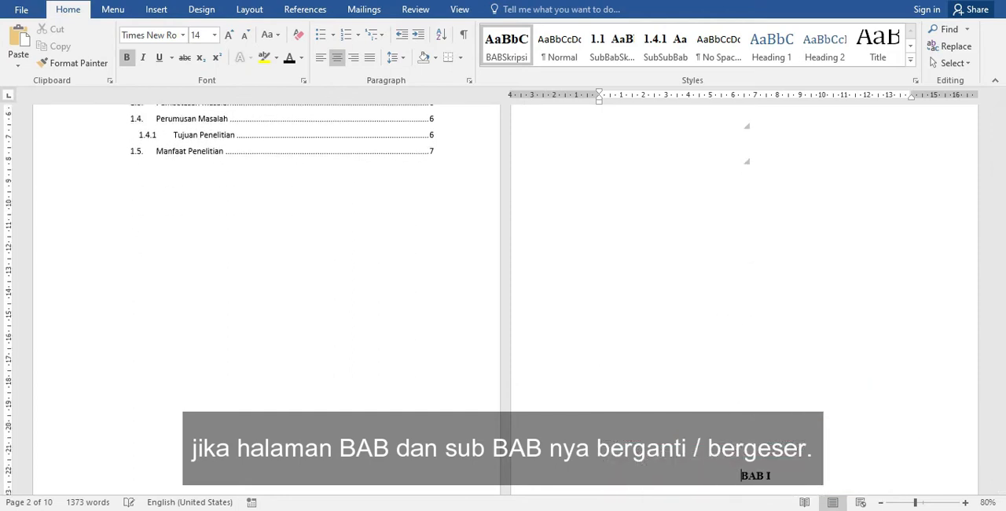
{"action": "key", "text": "Return"}
{"action": "key", "text": "Return"}
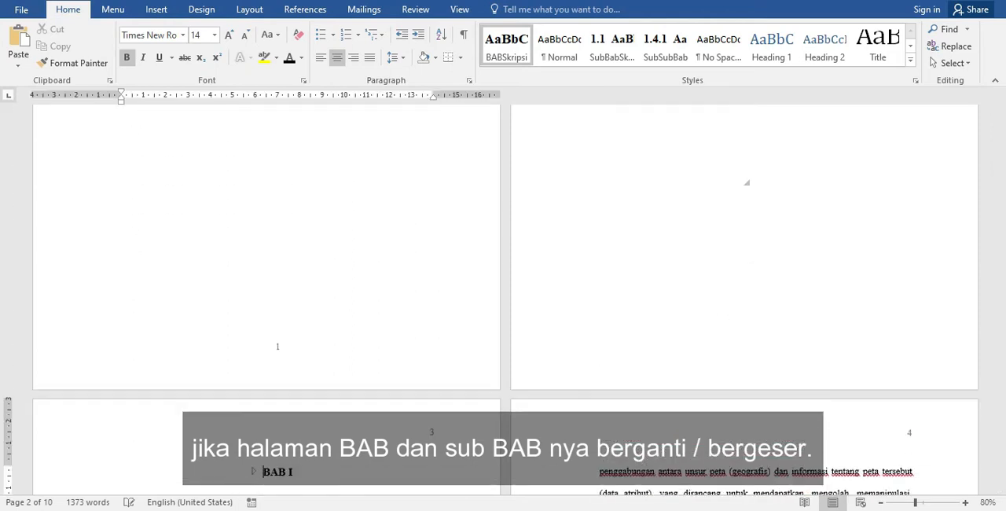
{"action": "scroll", "coordinate": [624, 377], "scroll_direction": "down", "scroll_amount": 2}
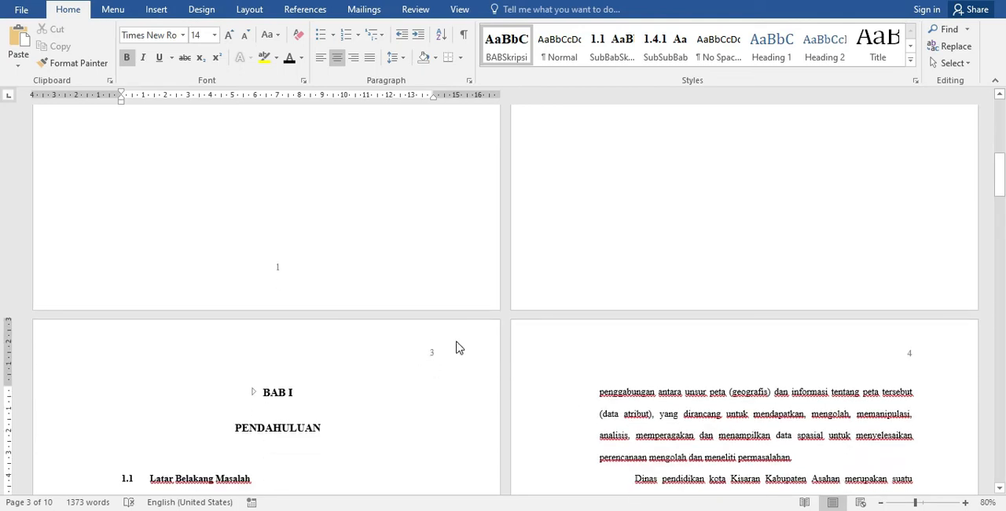
- Update only the page numbers in the table of contents under DAFTAR ISI
{"action": "left_click_drag", "start_coordinate": [1001, 170], "coordinate": [1000, 118]}
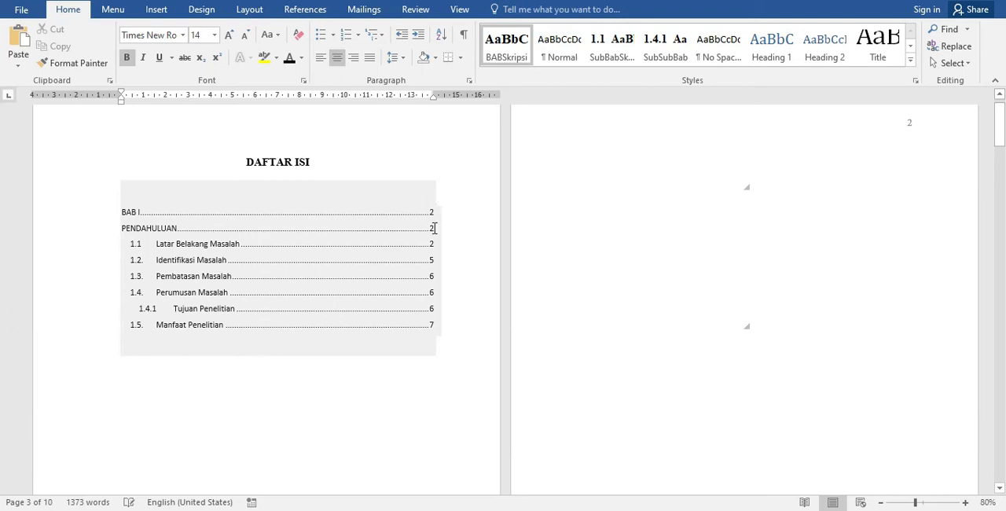
{"action": "left_click", "coordinate": [308, 227]}
{"action": "left_click", "coordinate": [202, 169]}
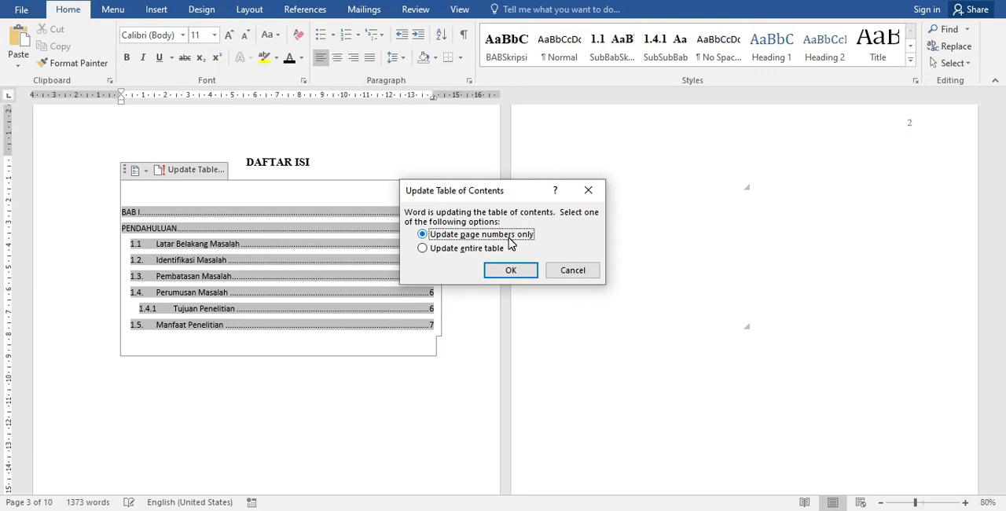
{"action": "left_click", "coordinate": [511, 271]}
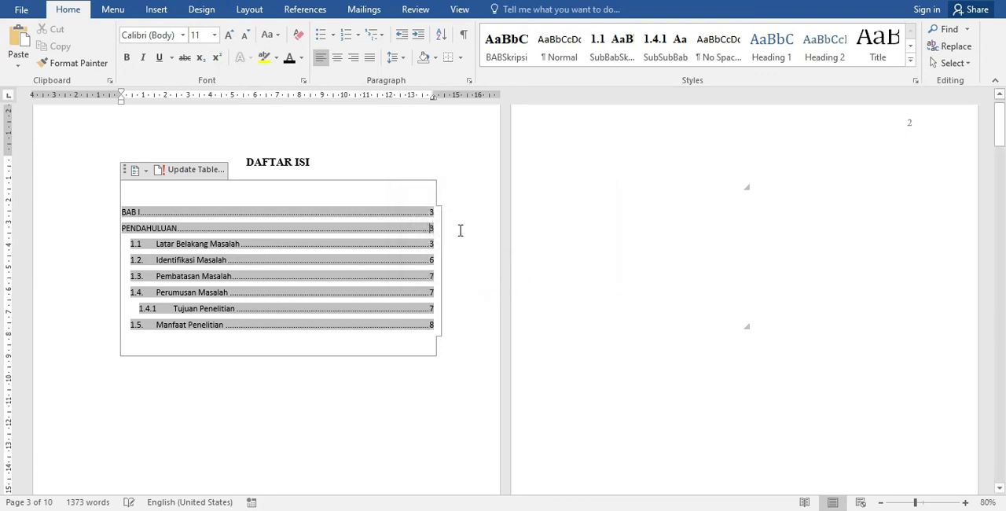
{"action": "left_click", "coordinate": [467, 231]}
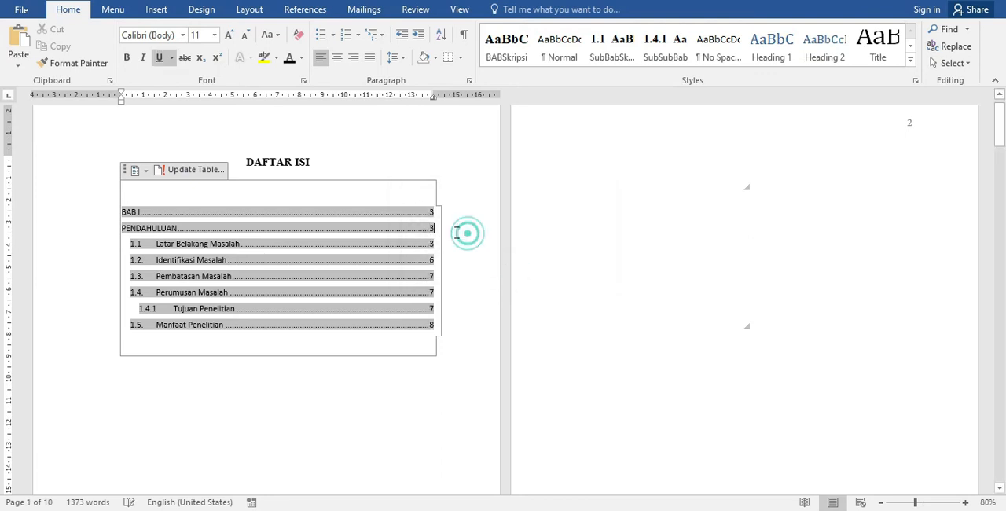
{"action": "left_click", "coordinate": [429, 388]}
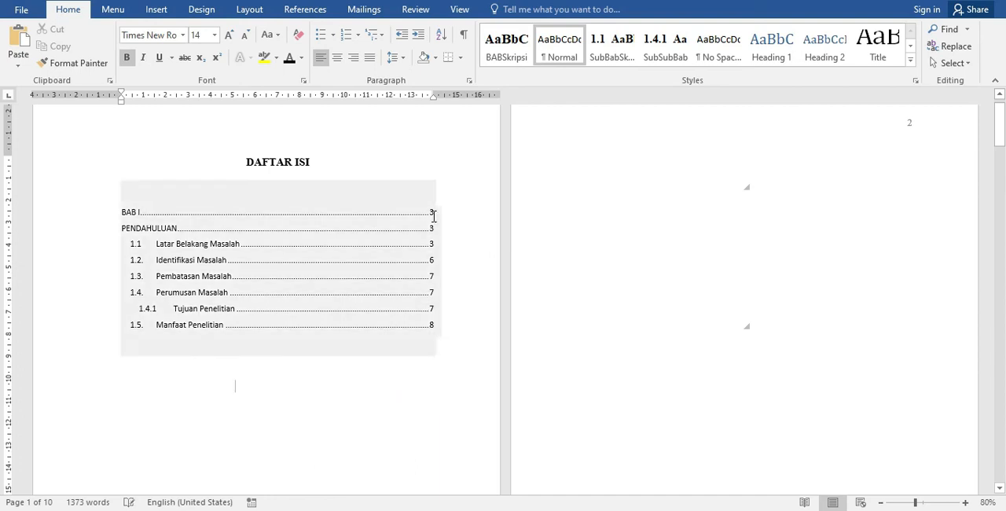